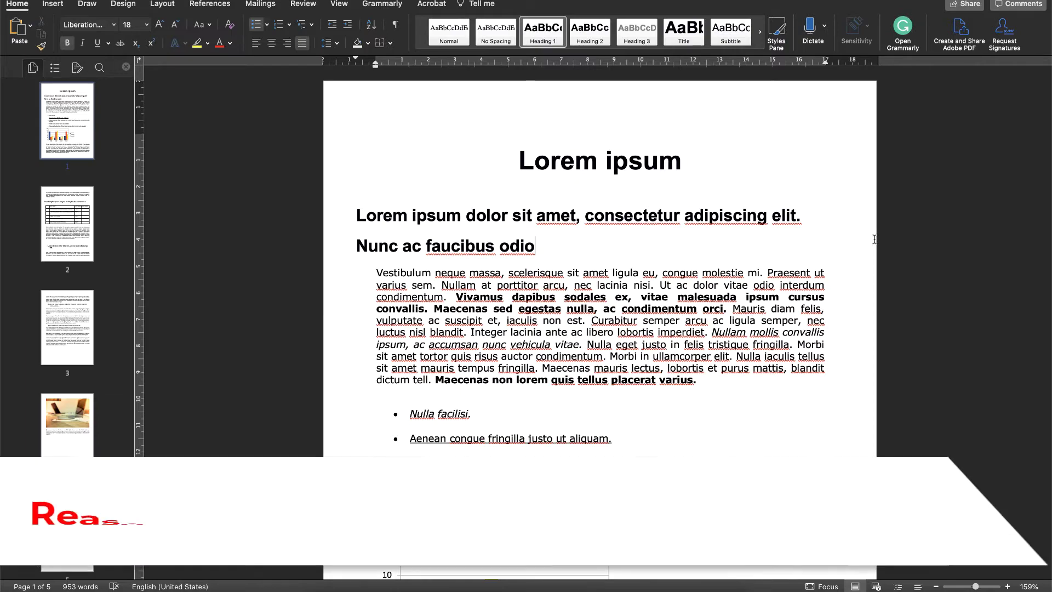
Scroll down to the blank fifth page at the end of the document.
scroll(874, 239, "down", 20)
scroll(939, 410, "down", 10)
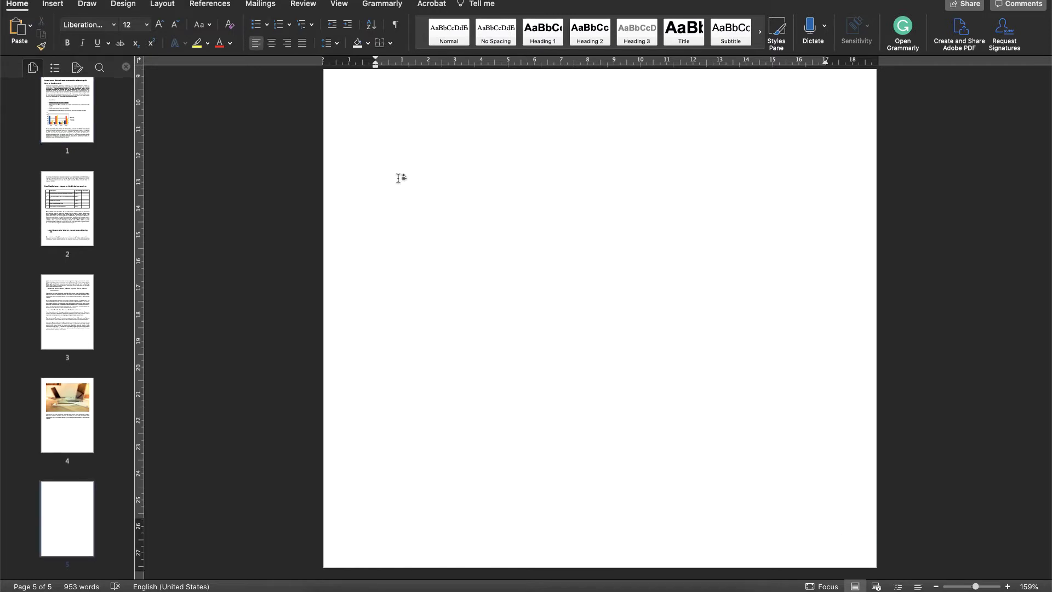
Backspace away the empty lines of blank page 5, then scroll back to the top.
scroll(400, 178, "up", 5)
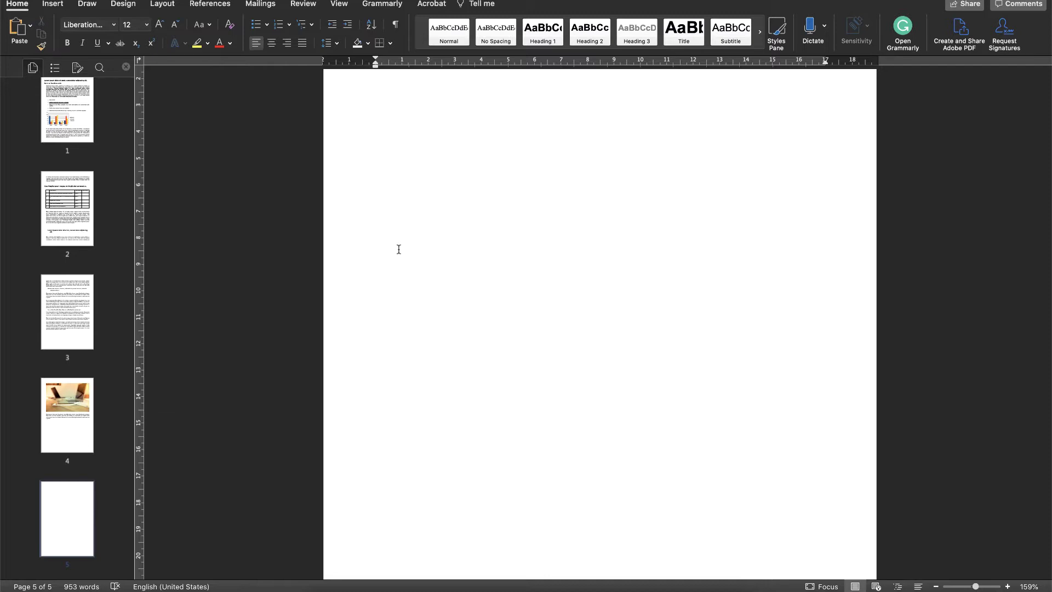
key("BackSpace")
key("BackSpace")
key("BackSpace")
key("BackSpace")
key("BackSpace")
key("BackSpace")
key("BackSpace")
key("BackSpace")
key("BackSpace")
key("BackSpace")
key("BackSpace")
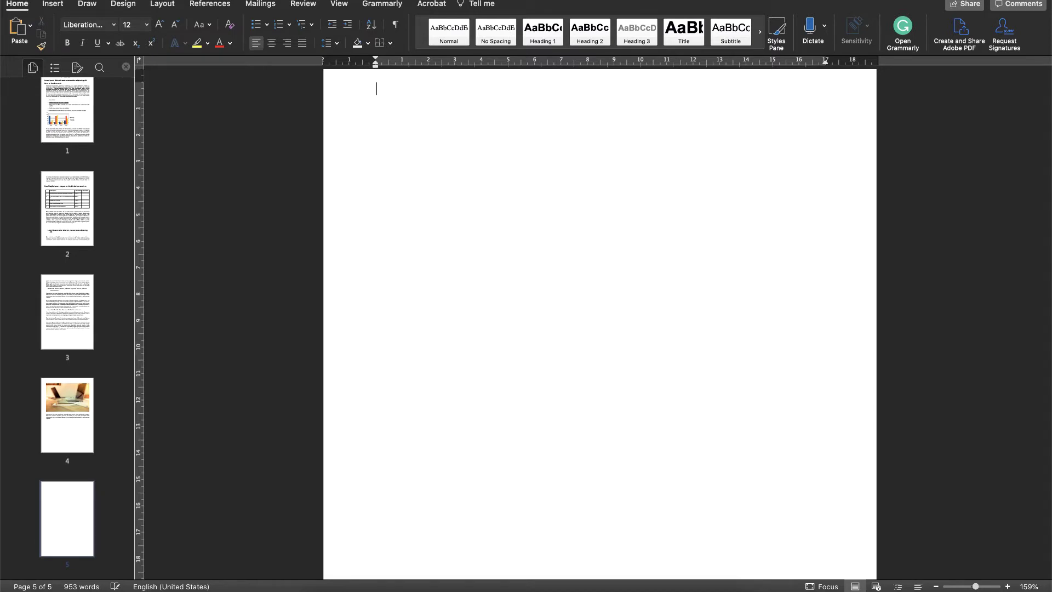
key("BackSpace")
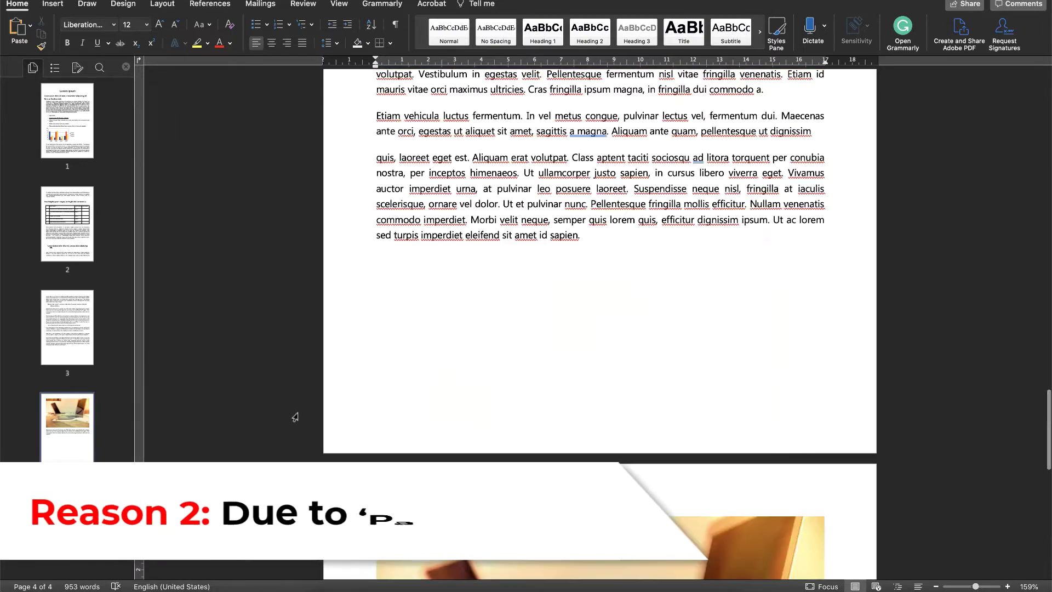
scroll(295, 417, "up", 20)
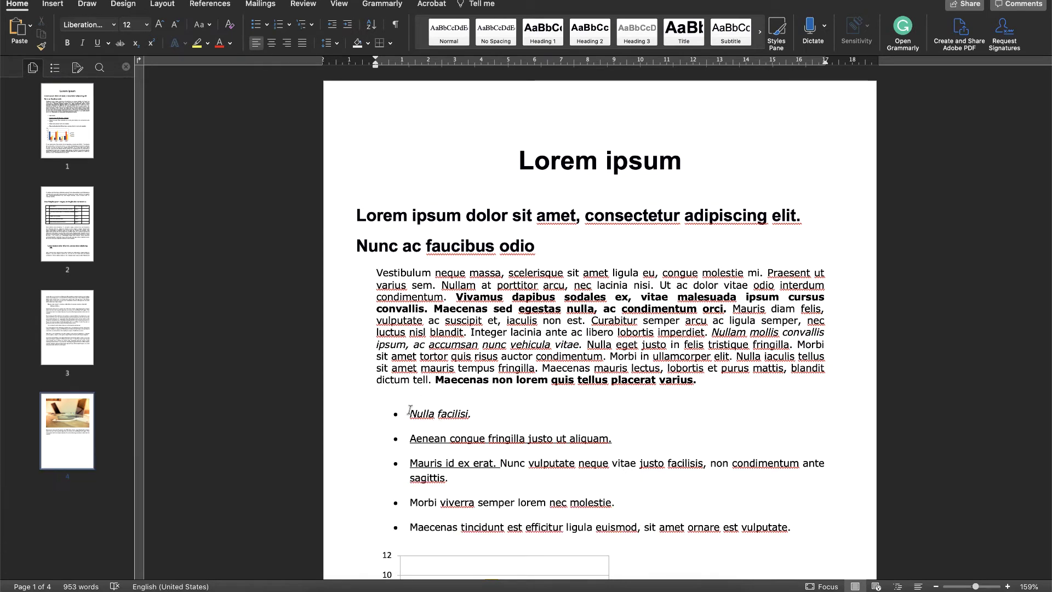
Insert a page break after the 'varius.' paragraph, pushing the bulleted list onto page 2.
left_click_drag(410, 415, 489, 543)
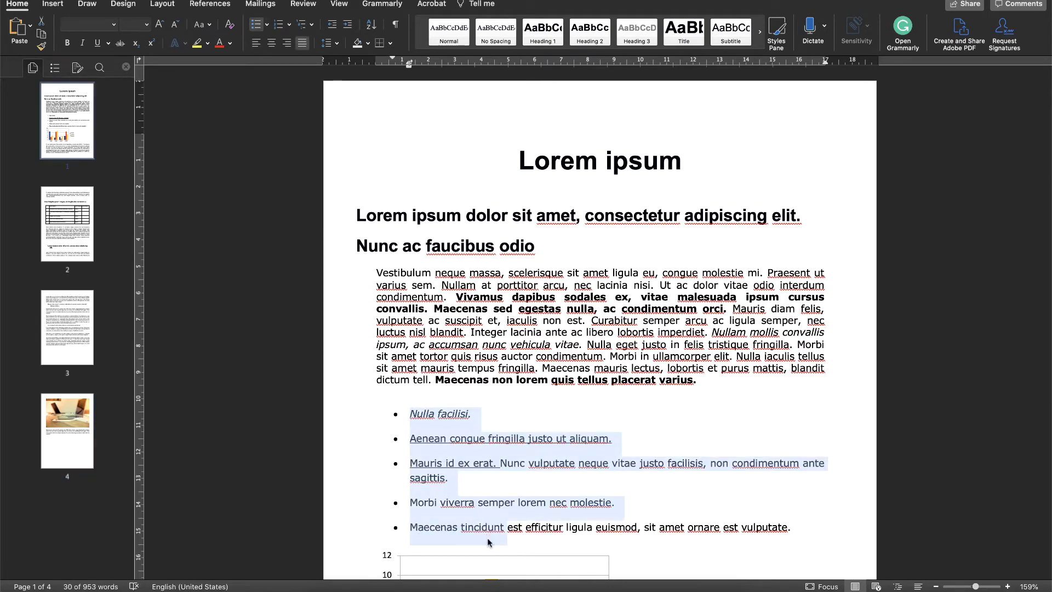
left_click(705, 379)
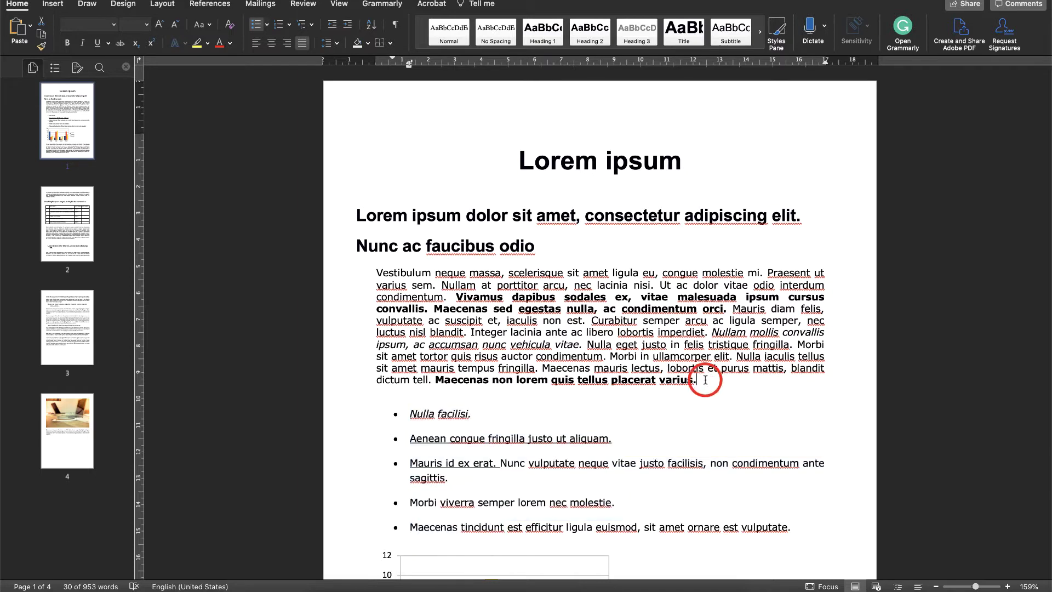
key("Return")
key("Return")
key("BackSpace")
key("BackSpace")
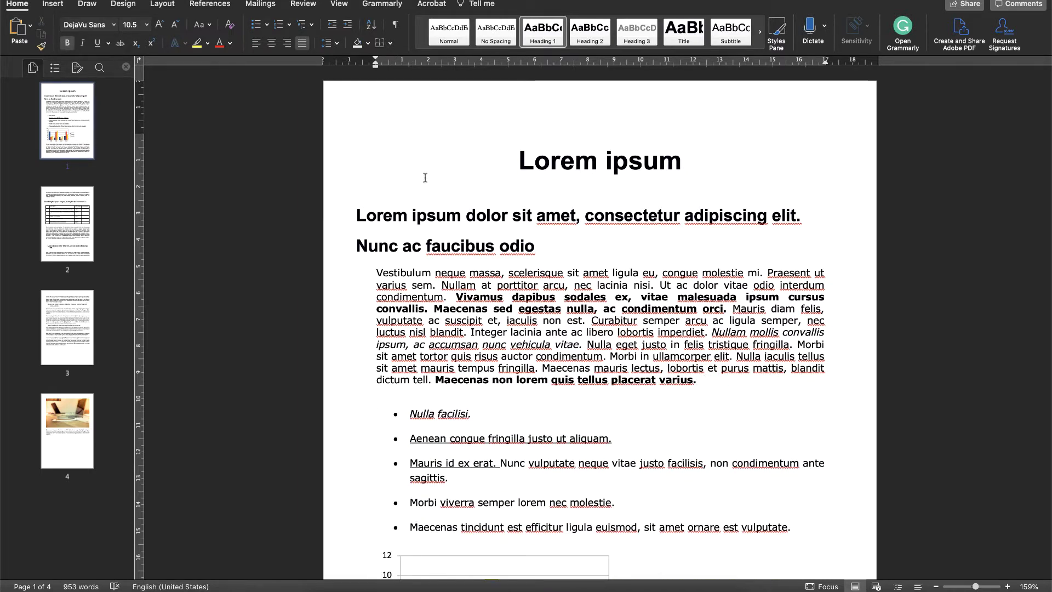
left_click(57, 7)
left_click(68, 30)
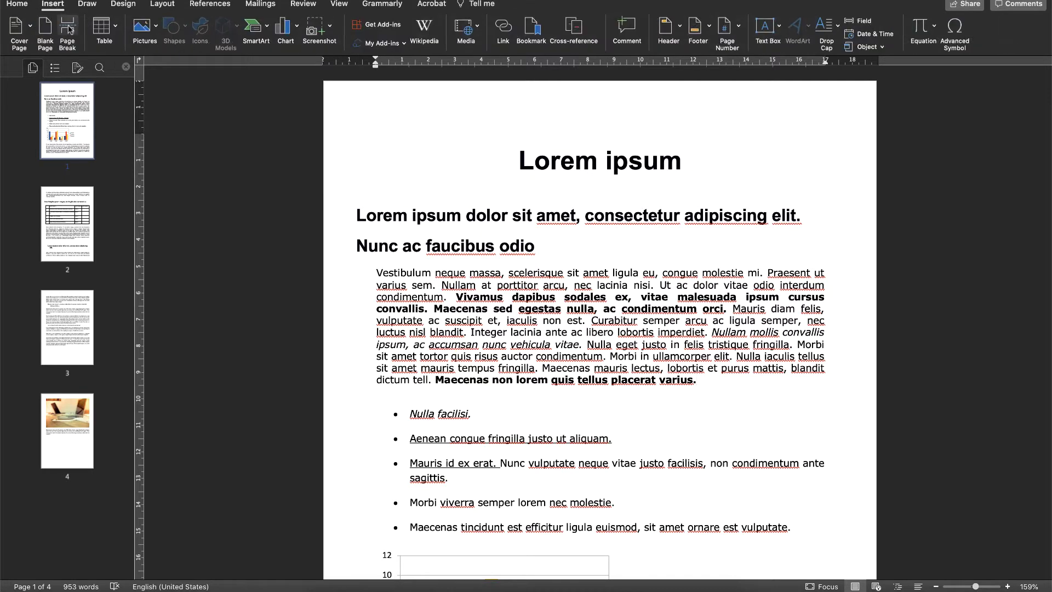
scroll(571, 406, "down", 5)
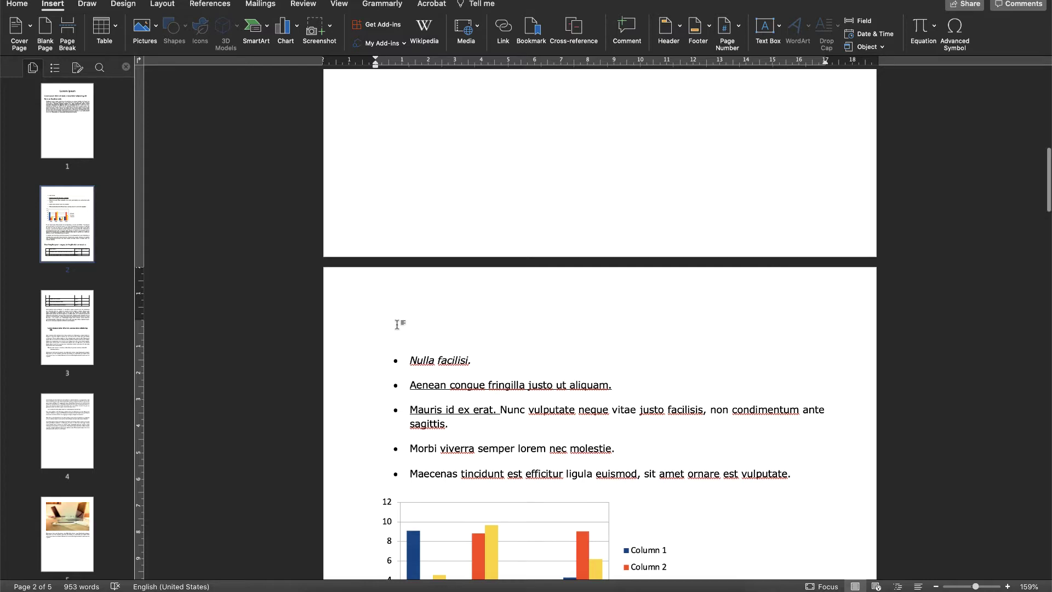
scroll(398, 324, "up", 10)
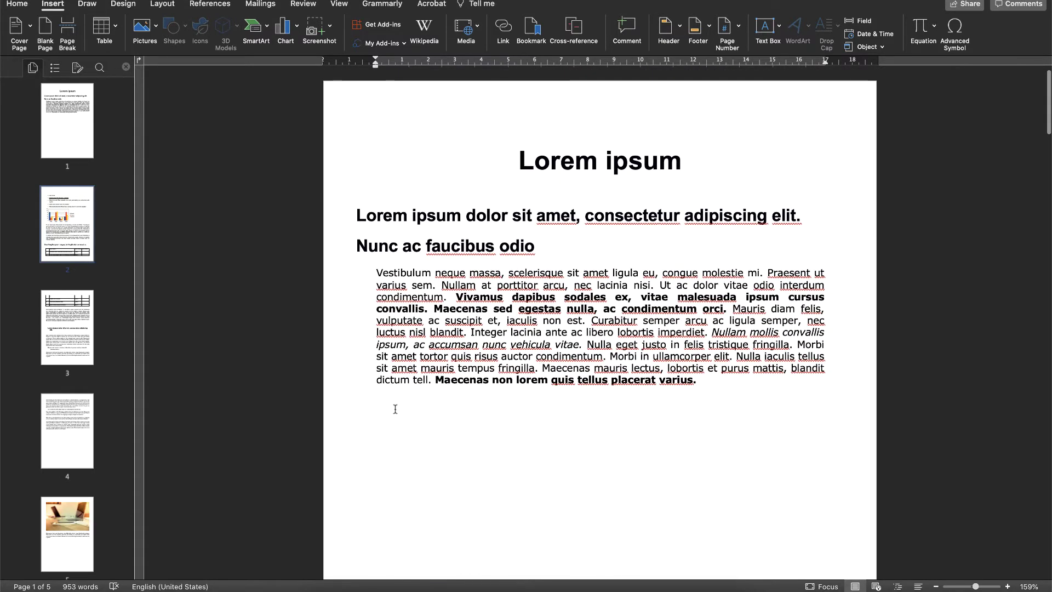
left_click(17, 4)
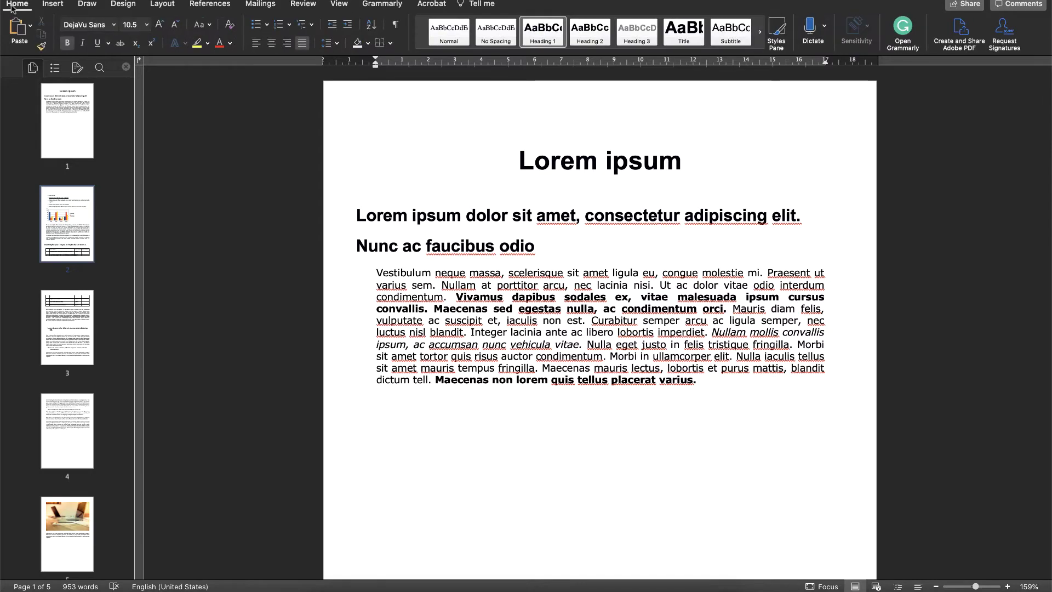
left_click(397, 27)
scroll(493, 400, "down", 2)
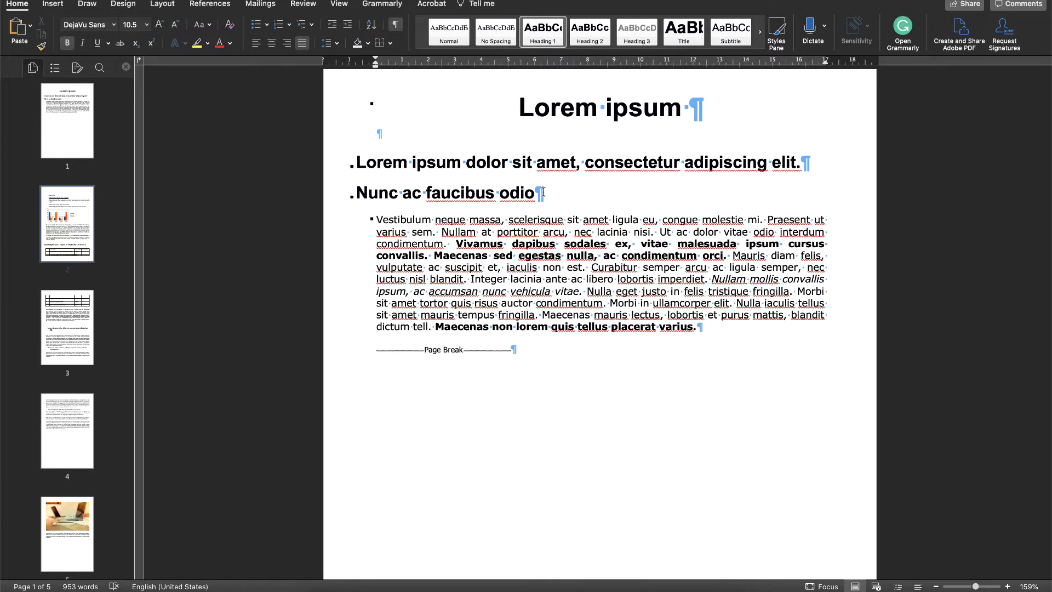
left_click_drag(534, 352, 369, 353)
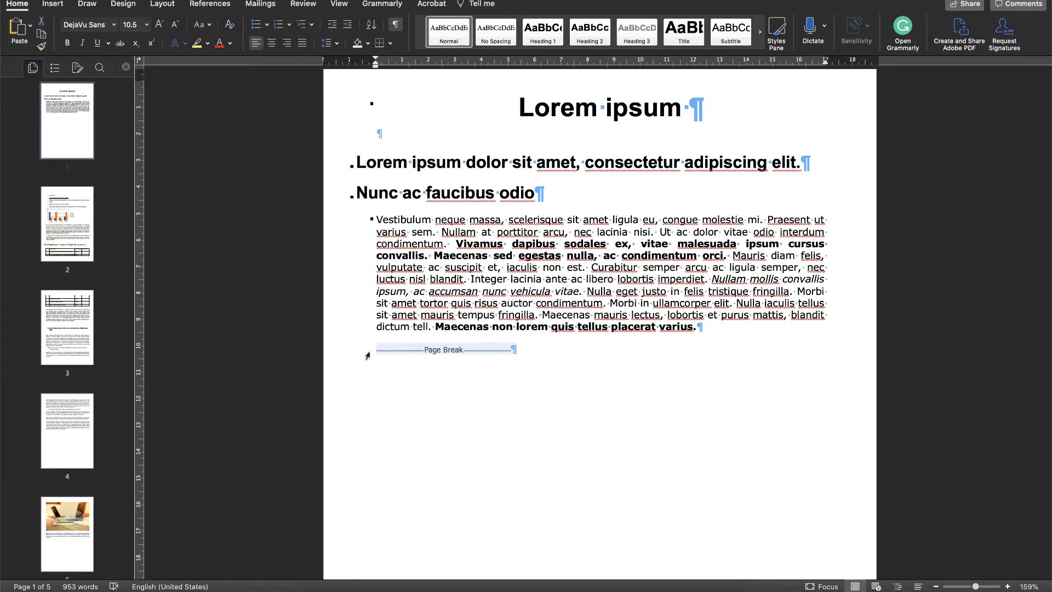
left_click(575, 348)
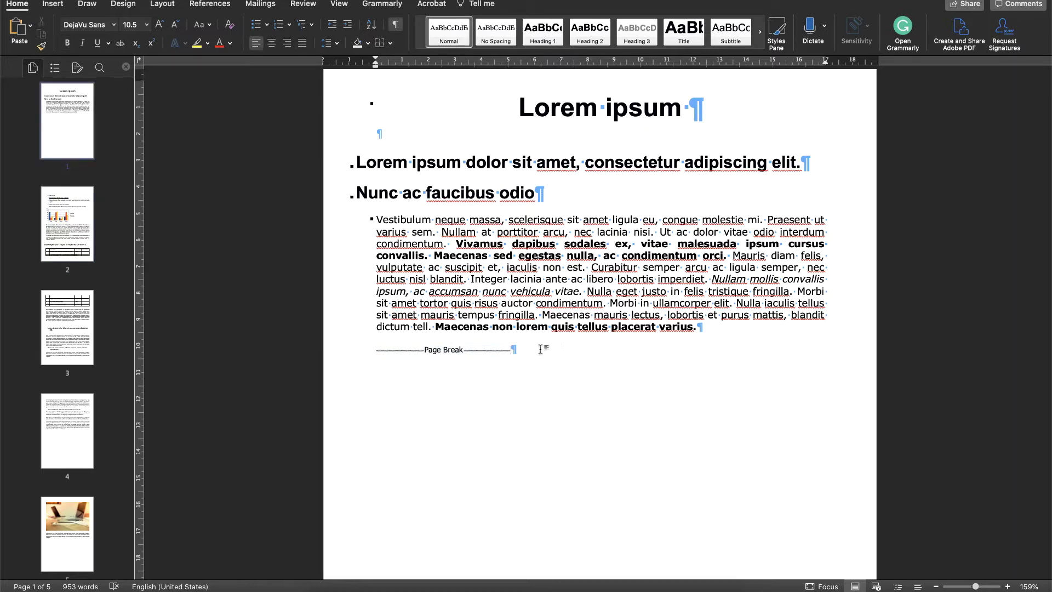
left_click_drag(538, 352, 346, 355)
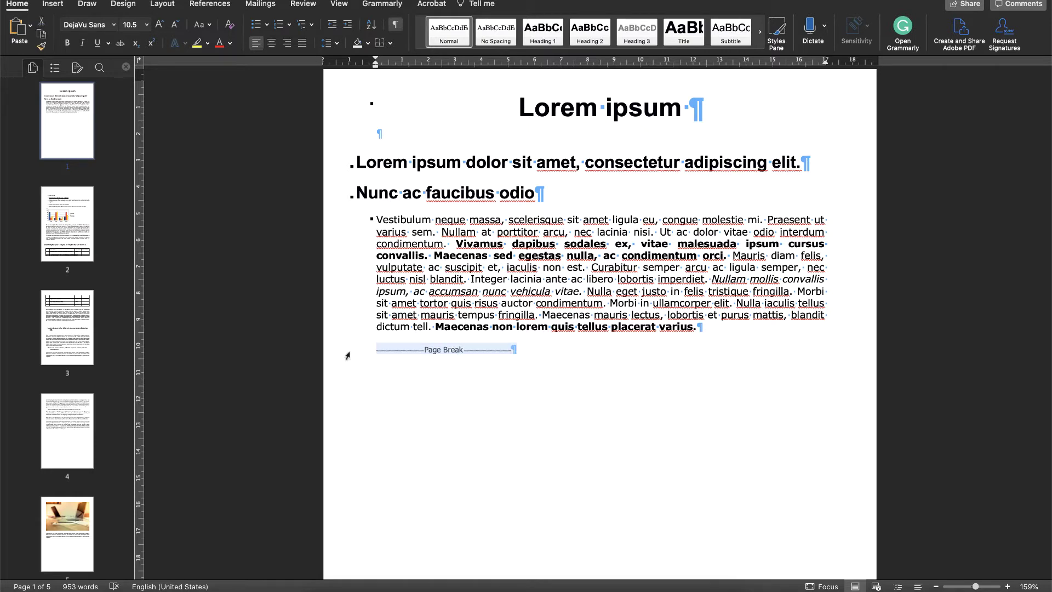
key("BackSpace")
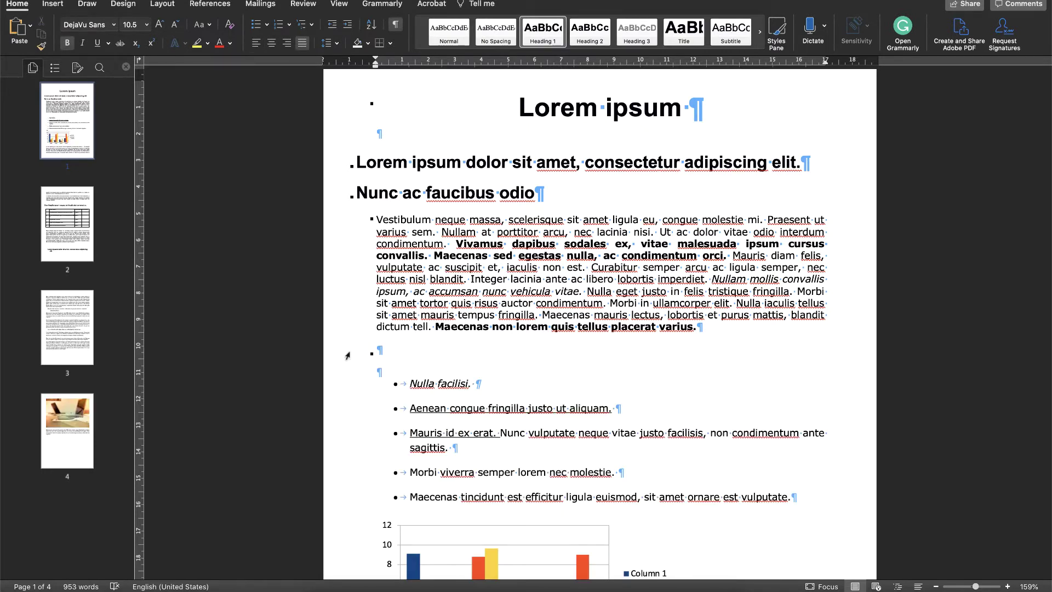
key("super+z")
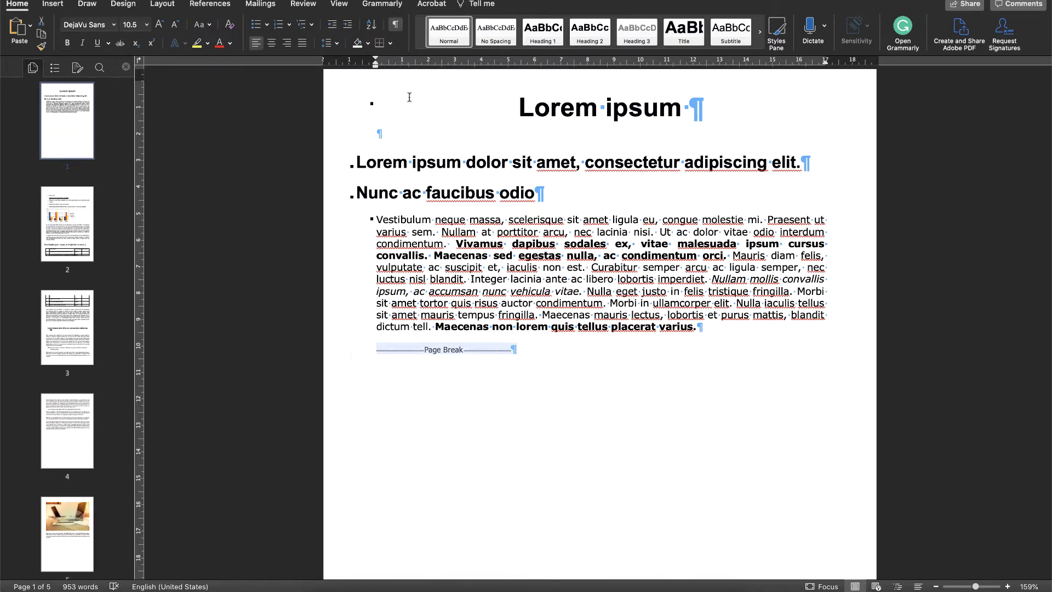
left_click(395, 24)
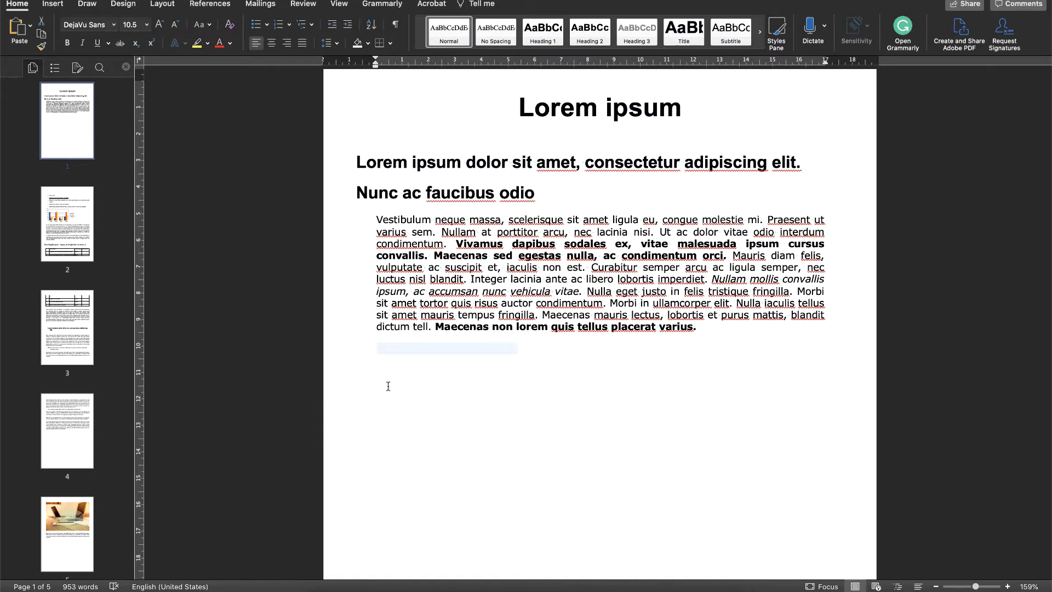
Delete the page break and blank lines above the bulleted list so it rejoins page 1.
scroll(388, 387, "down", 3)
scroll(388, 387, "down", 20)
scroll(423, 316, "up", 6)
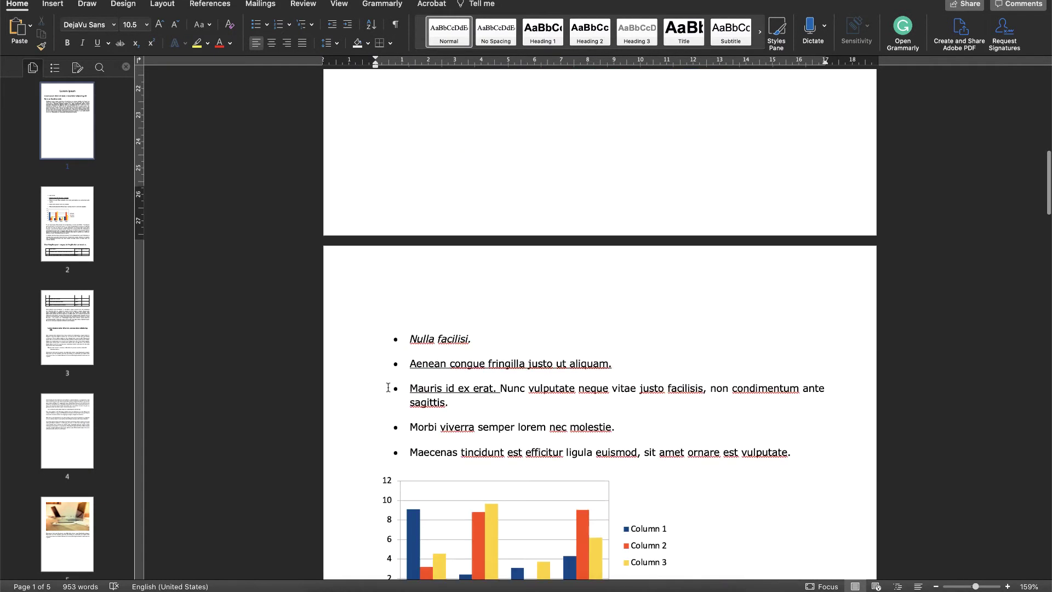
left_click(422, 319)
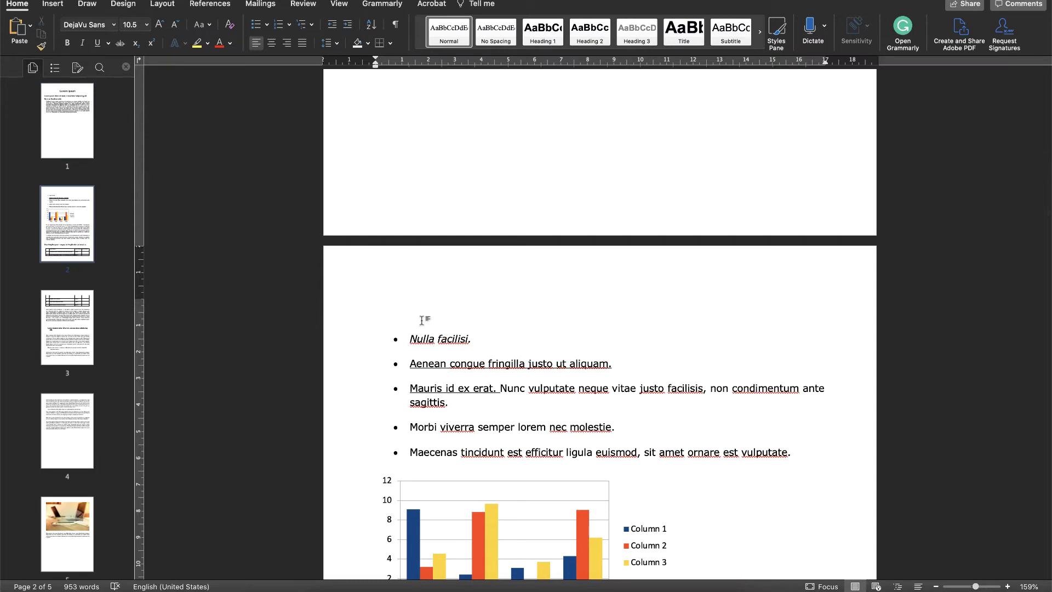
key("BackSpace")
key("BackSpace")
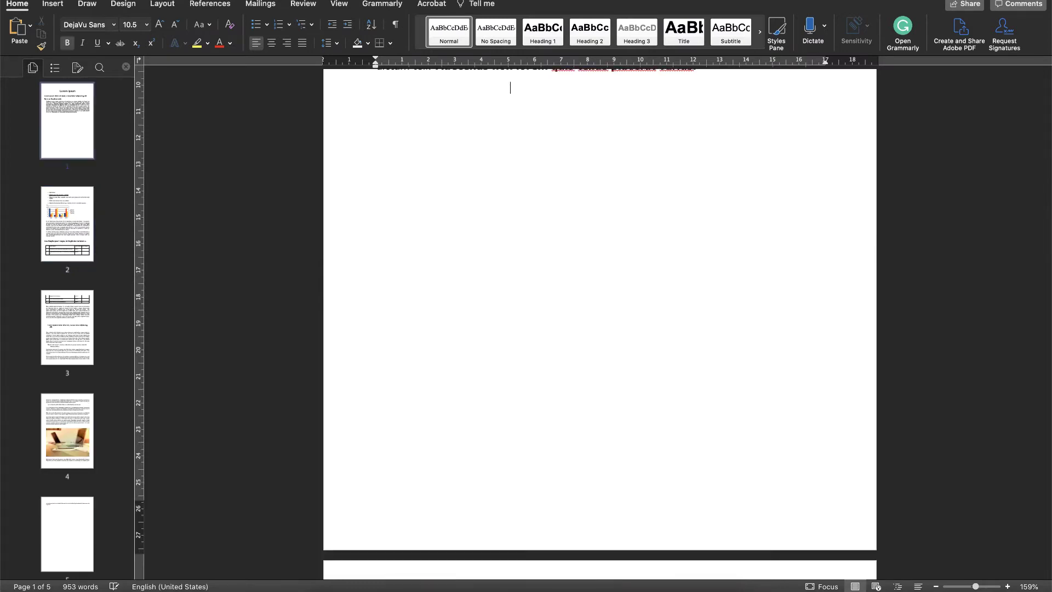
key("Delete")
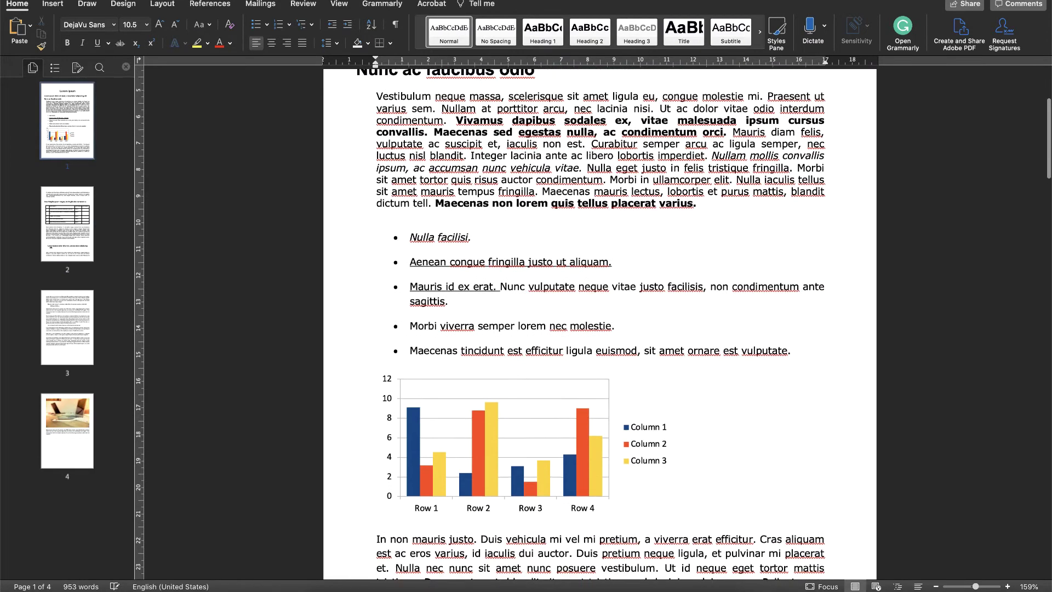
scroll(585, 244, "up", 1)
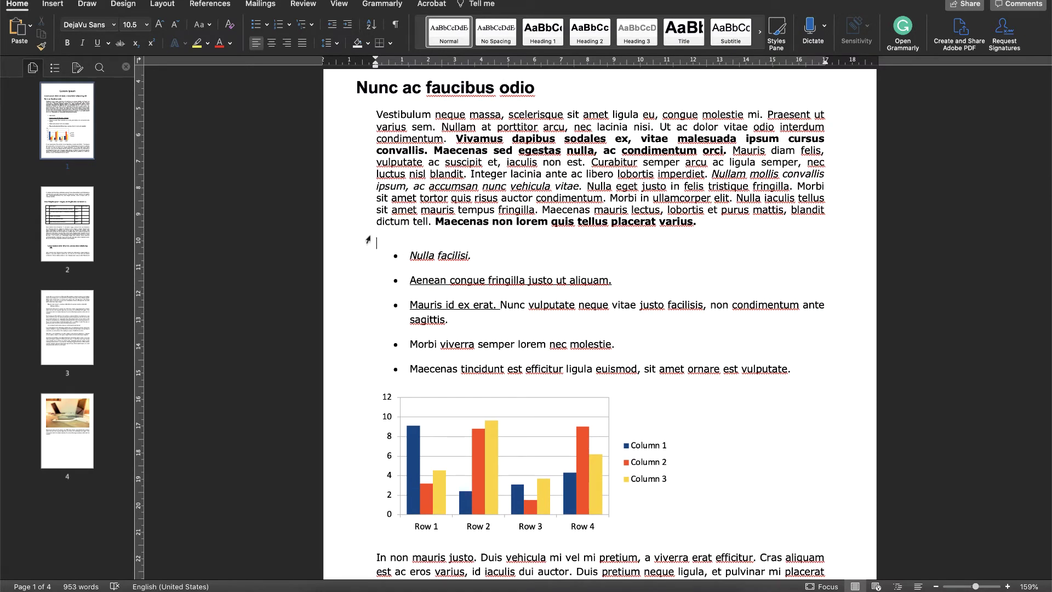
Insert two page breaks before the bulleted list from the Insert tab.
left_click(53, 4)
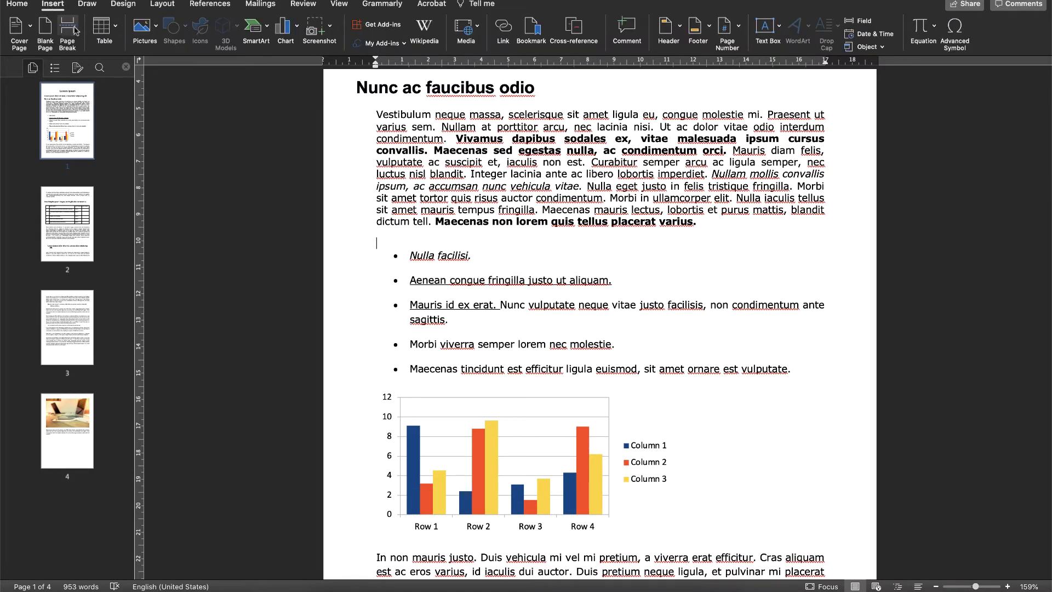
left_click(76, 31)
left_click(75, 31)
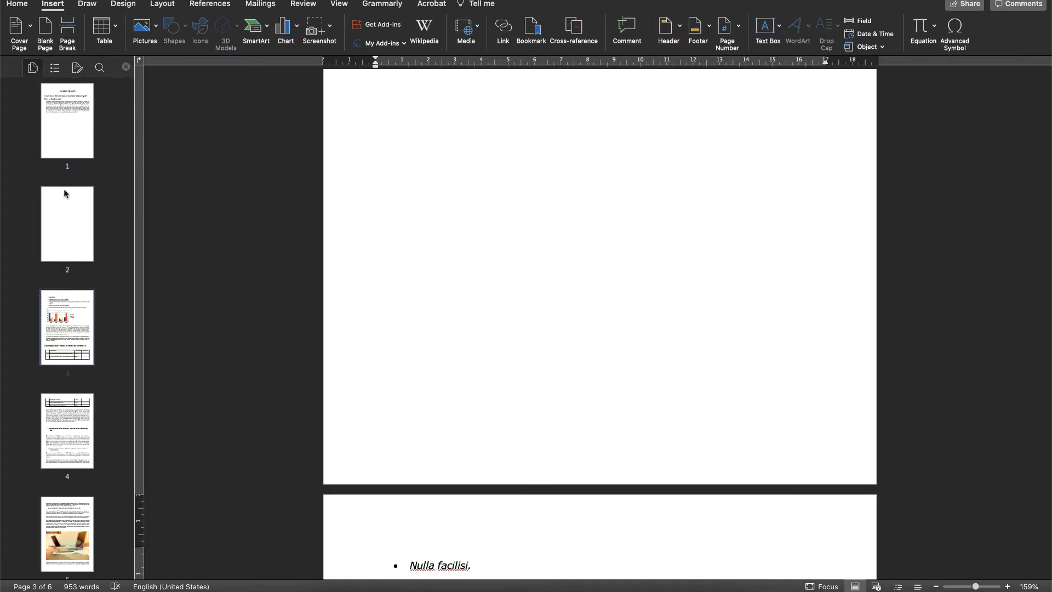
scroll(382, 334, "up", 10)
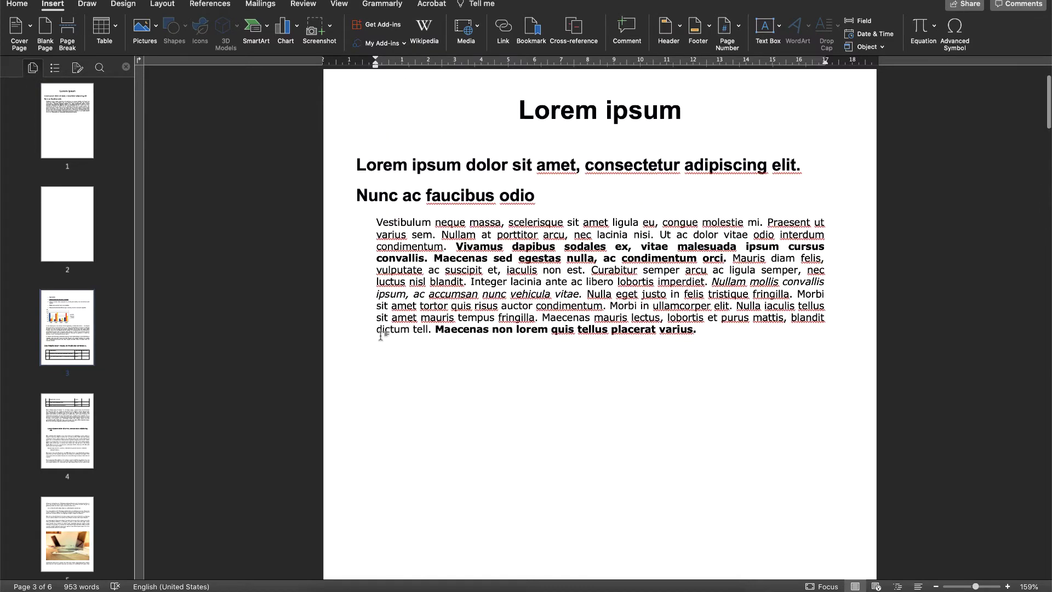
scroll(382, 335, "down", 6)
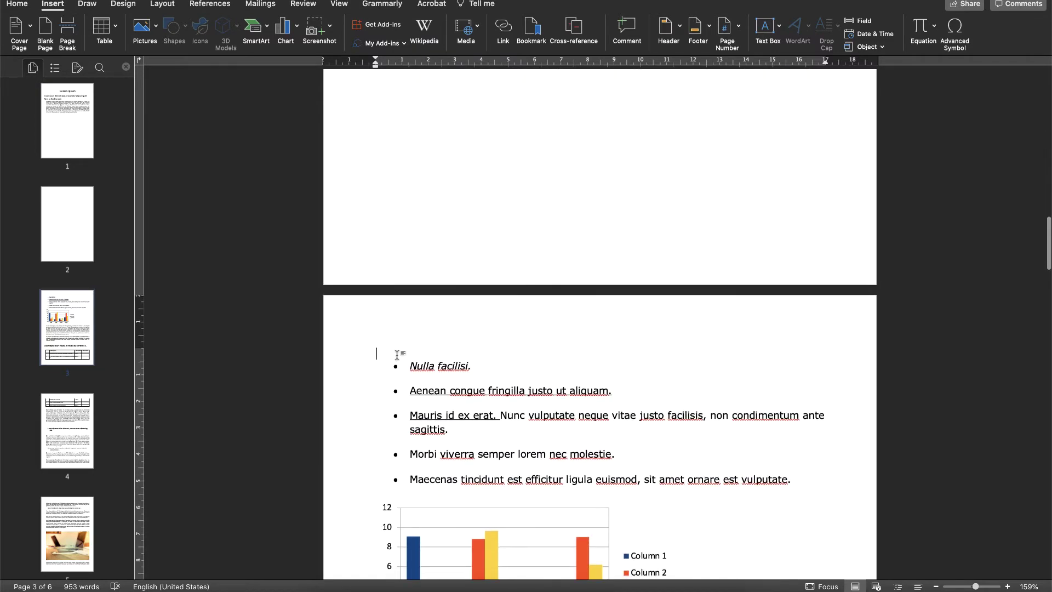
Backspace from before the first bullet to remove both breaks, returning the list to page 1.
left_click(398, 354)
key("BackSpace")
key("BackSpace")
key("BackSpace")
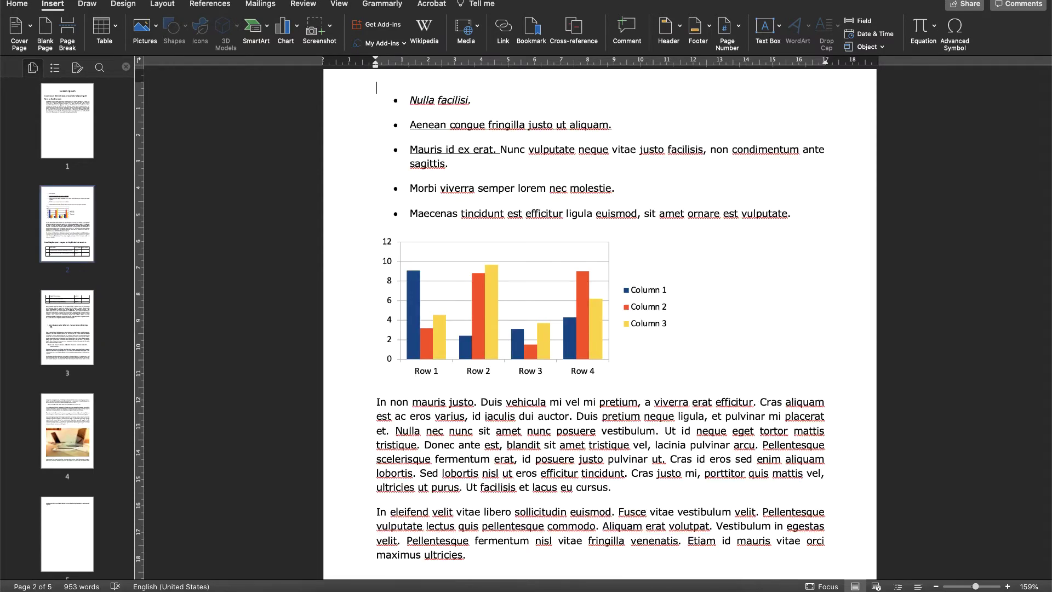
key("BackSpace")
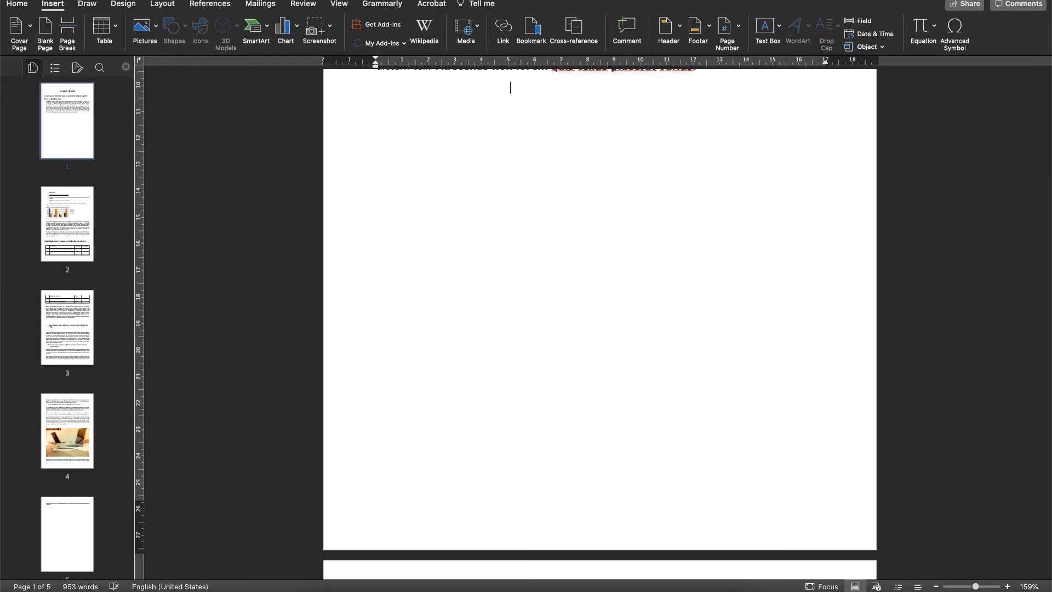
key("BackSpace")
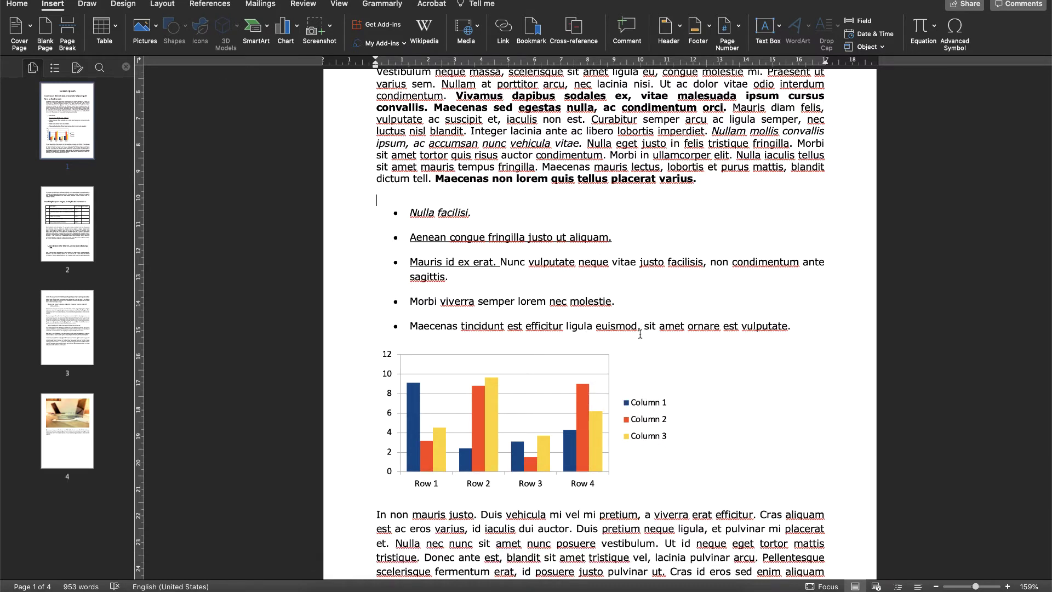
Insert a Next Page section break before the bulleted list via Layout > Breaks.
left_click(163, 6)
left_click(153, 33)
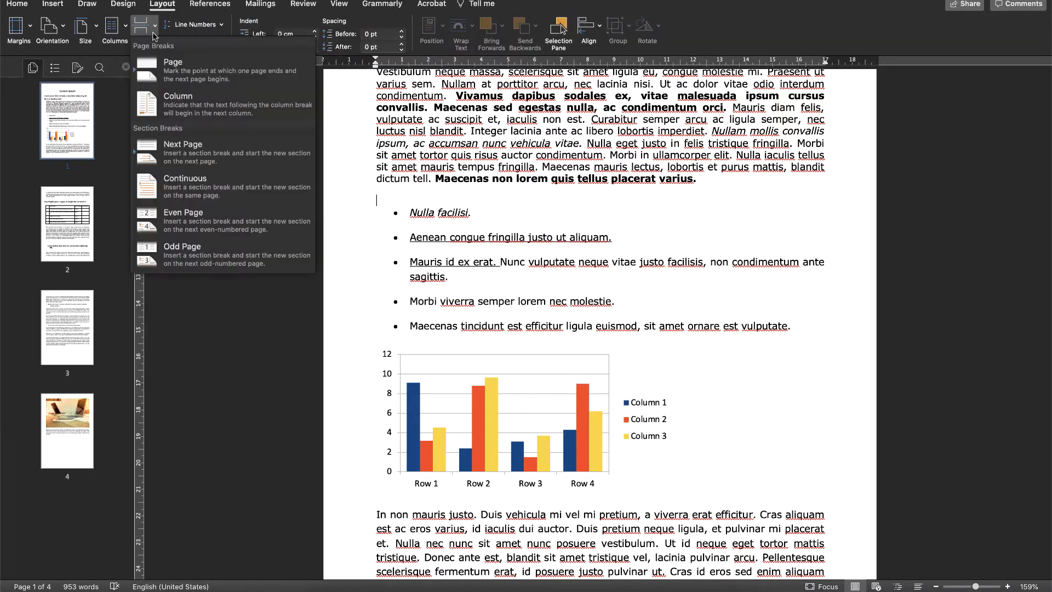
left_click(219, 156)
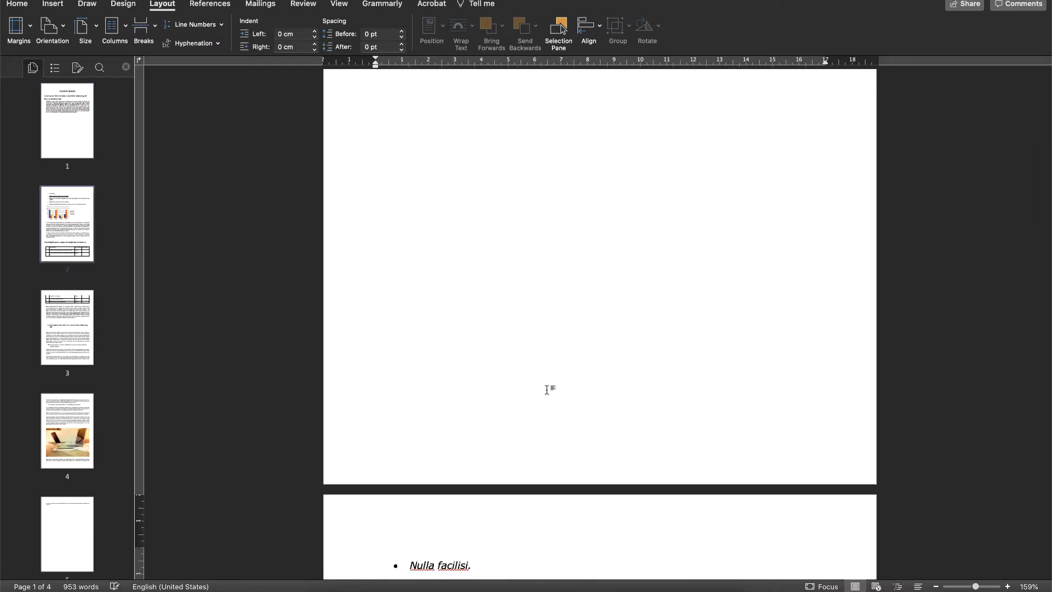
scroll(555, 396, "down", 3)
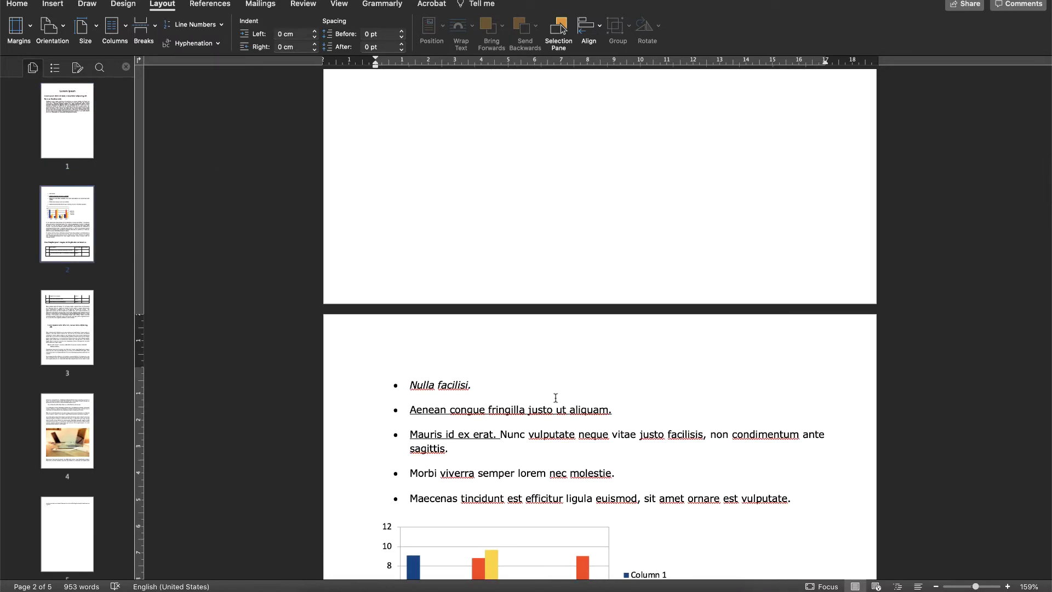
Try removing the break before the list, accidentally deleting letters from 'varius.'.
left_click(436, 372)
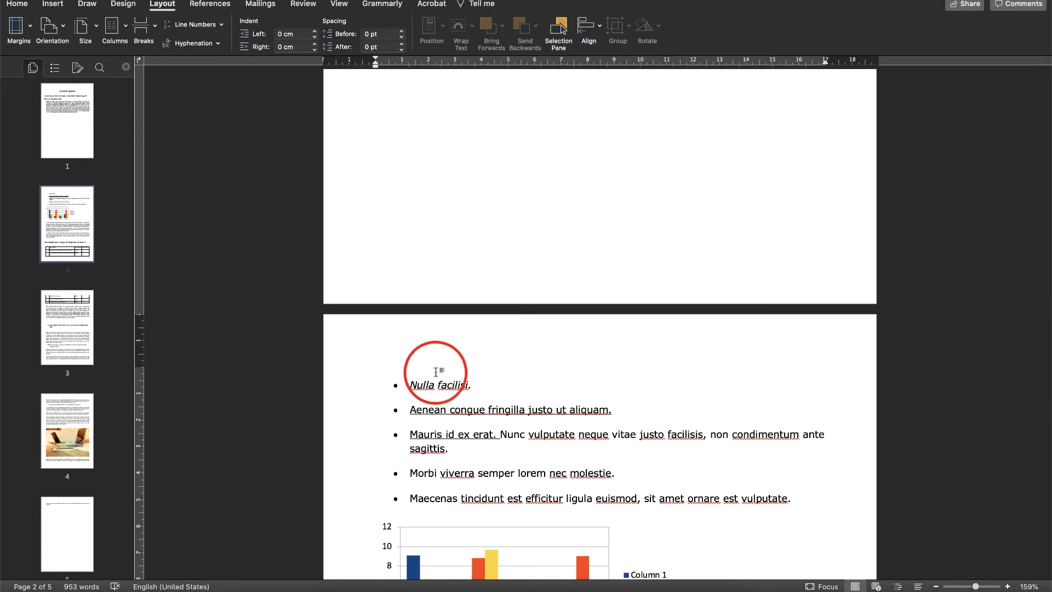
key("Left")
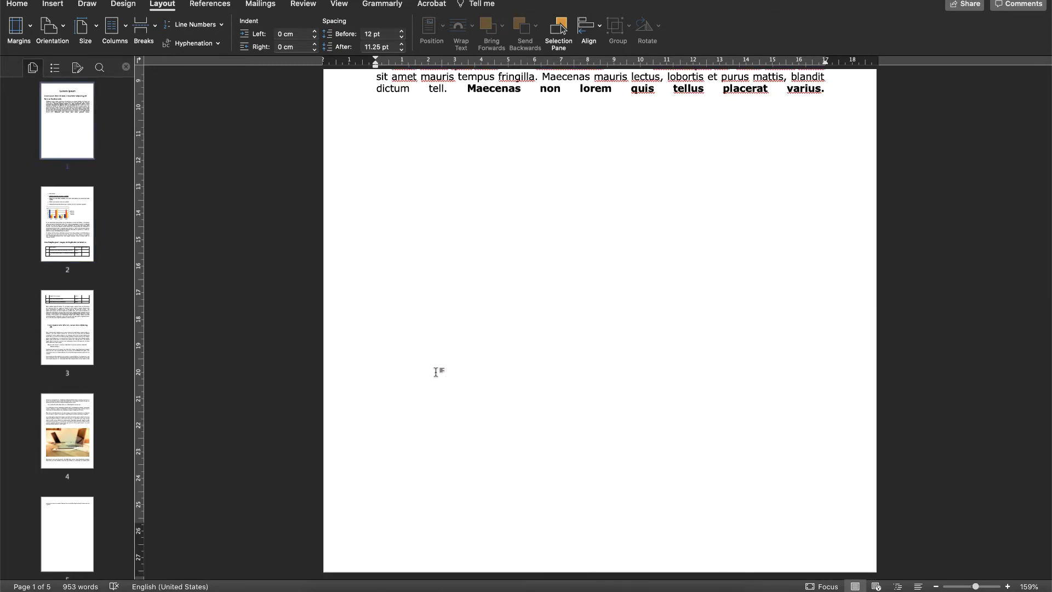
key("BackSpace")
key("BackSpace")
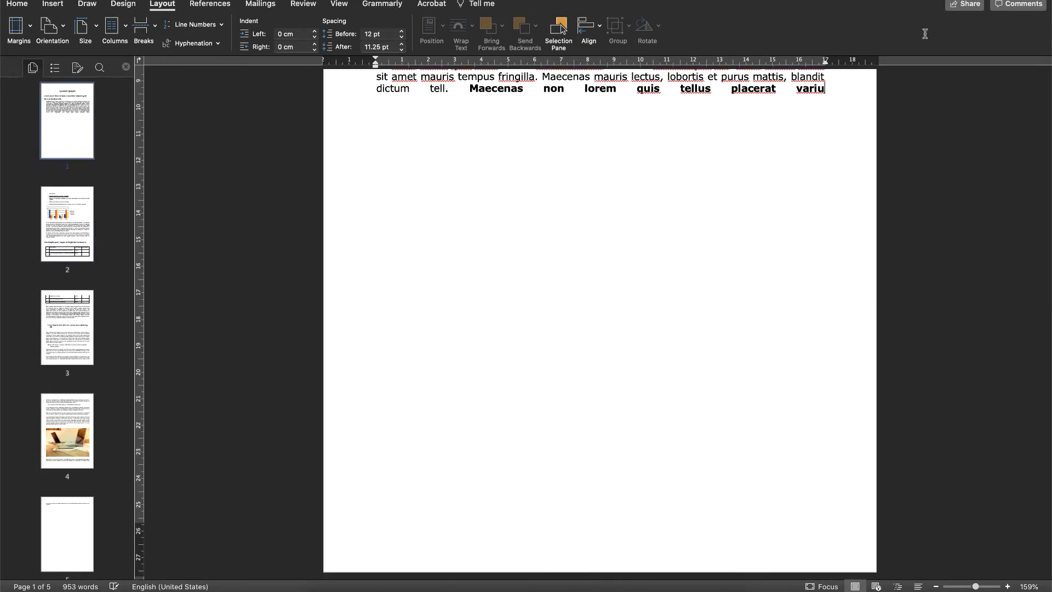
scroll(800, 130, "down", 3)
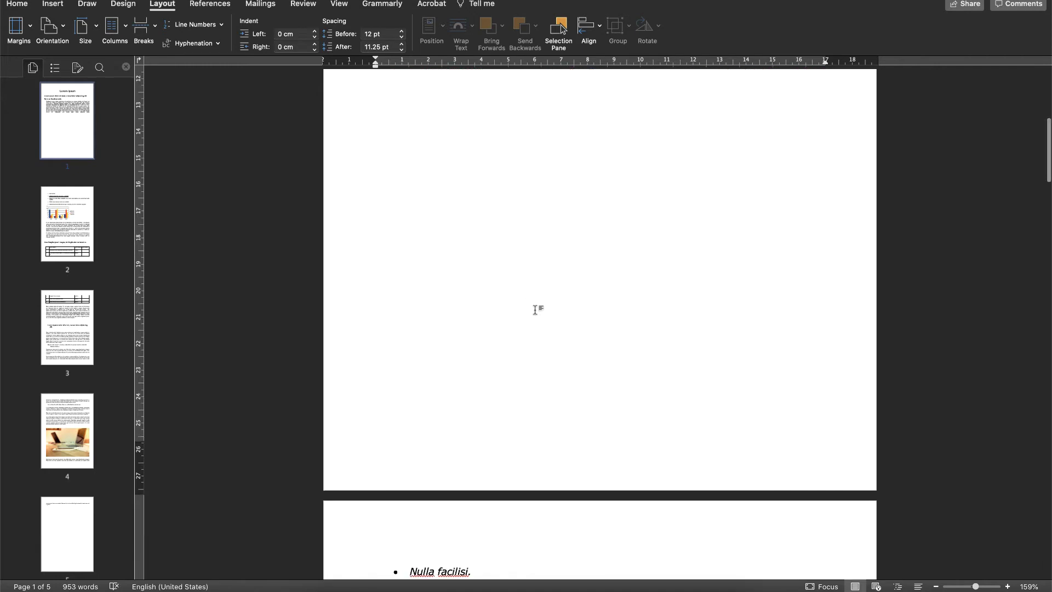
scroll(479, 378, "down", 5)
left_click(377, 404)
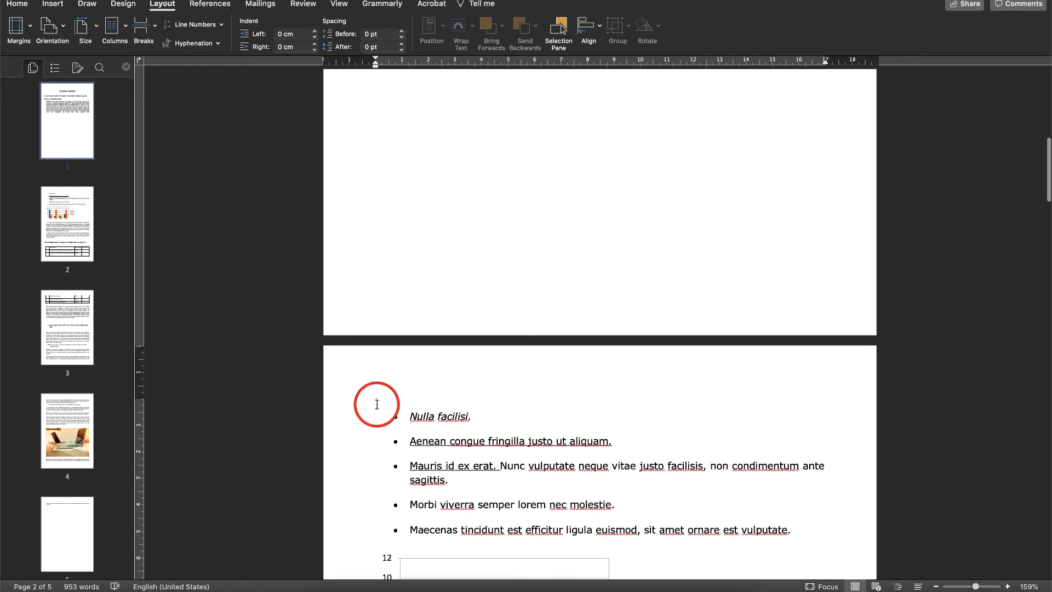
scroll(486, 399, "up", 3)
left_click(487, 399)
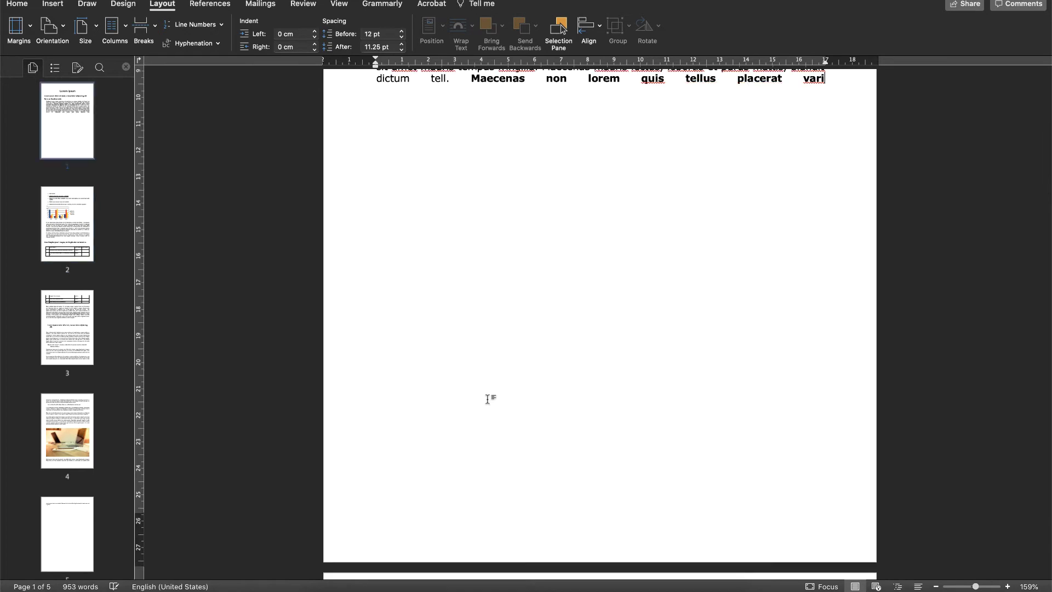
key("BackSpace")
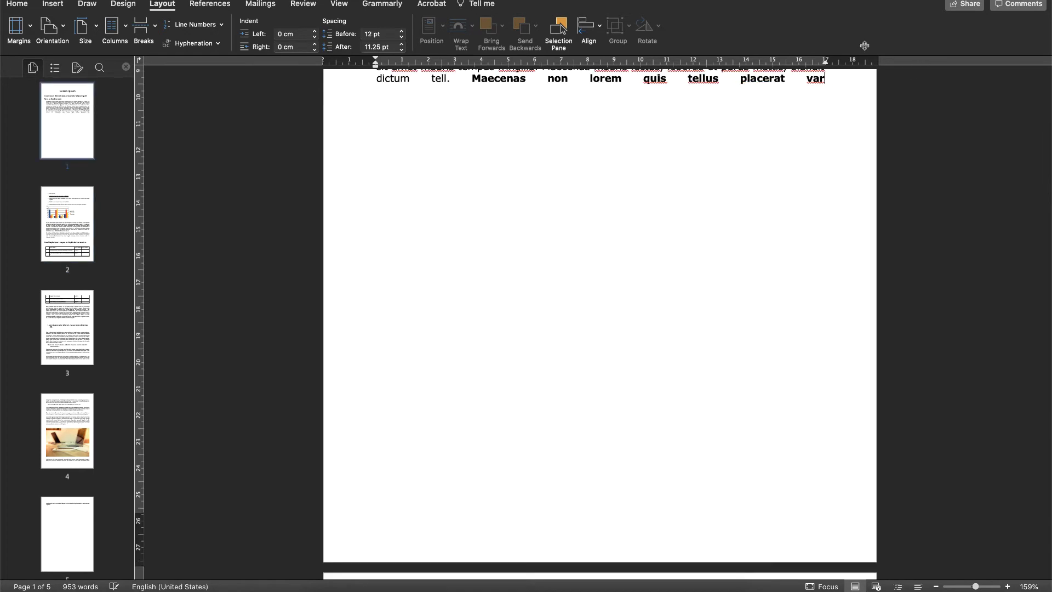
Select back across the break to delete page 1's blank gap, then insert a Next Page section break.
scroll(857, 86, "down", 5)
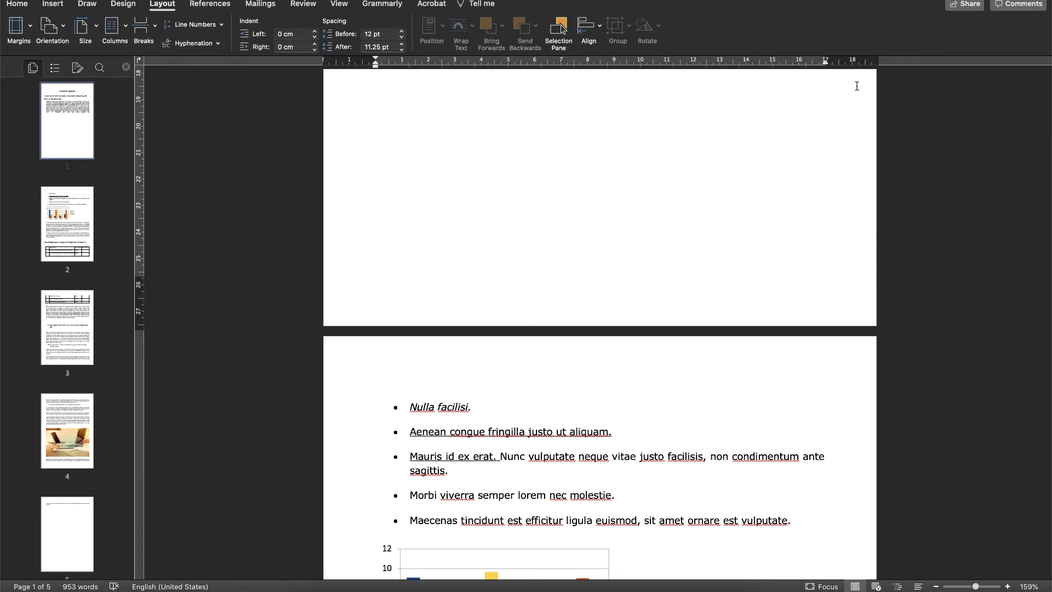
scroll(435, 465, "up", 2)
left_click(436, 465)
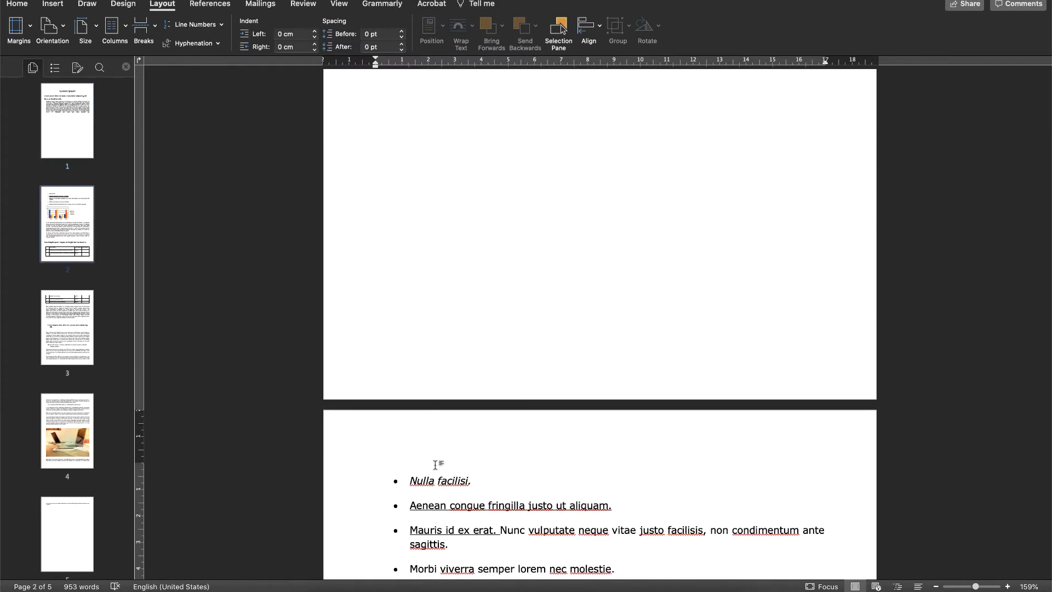
key("shift+Left")
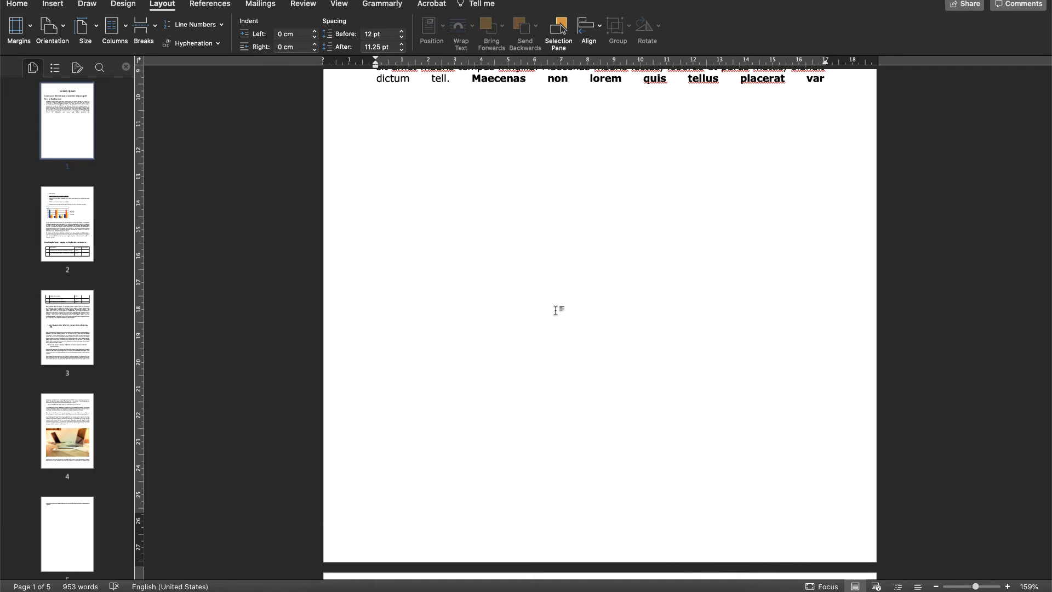
key("Delete")
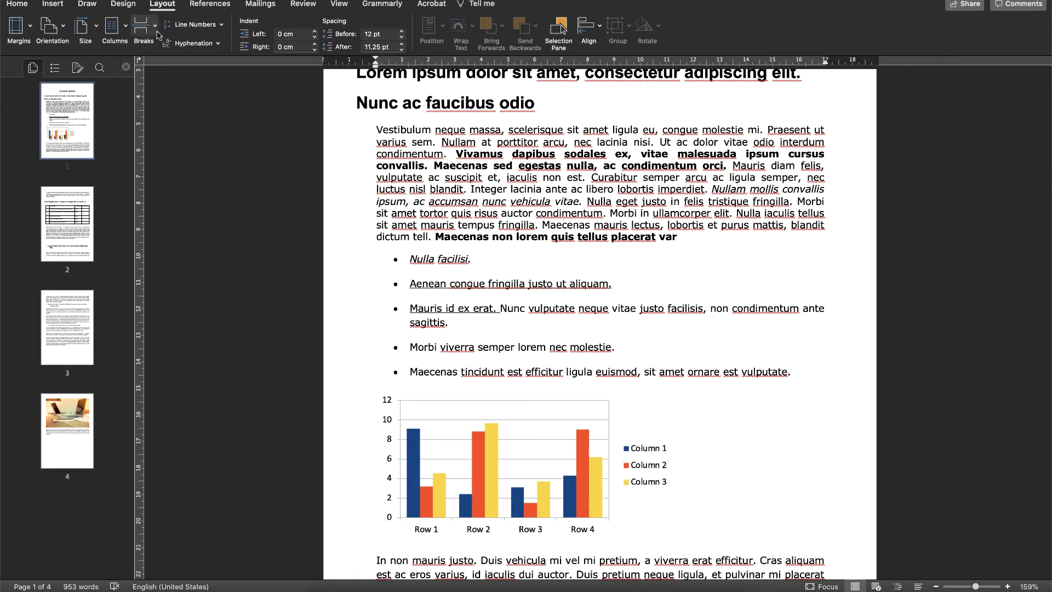
left_click(141, 27)
left_click(207, 165)
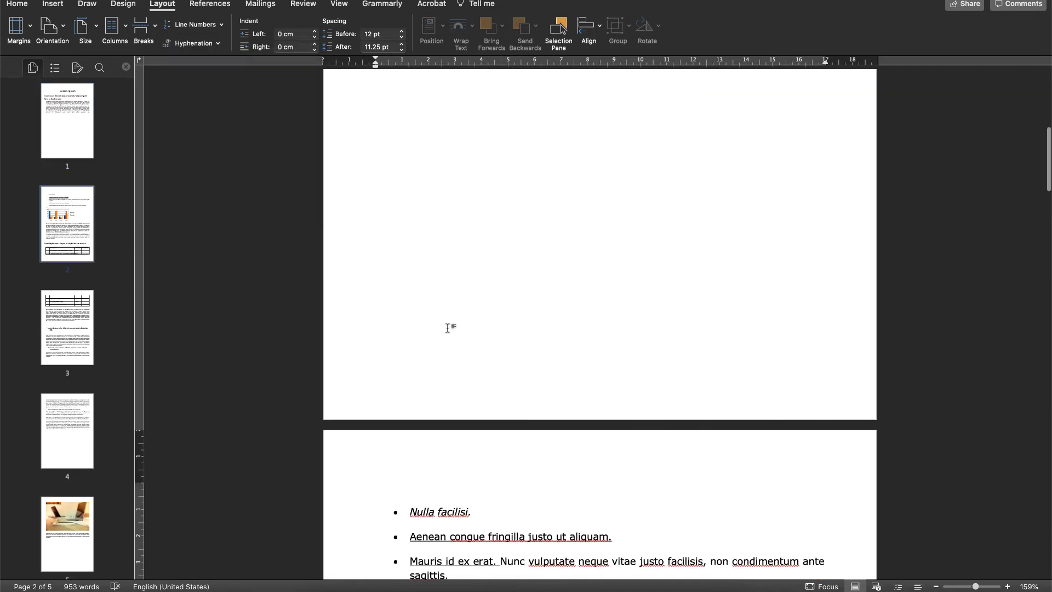
Turn on Show/Hide ¶ to reveal the formatting marks.
left_click(26, 4)
left_click(395, 28)
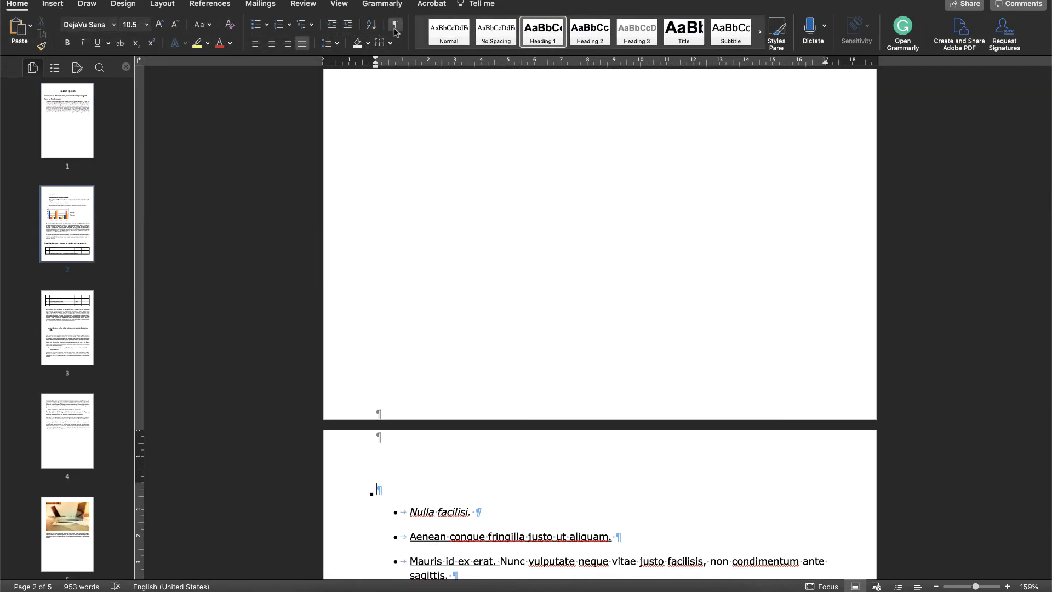
scroll(585, 367, "up", 10)
scroll(587, 361, "down", 8)
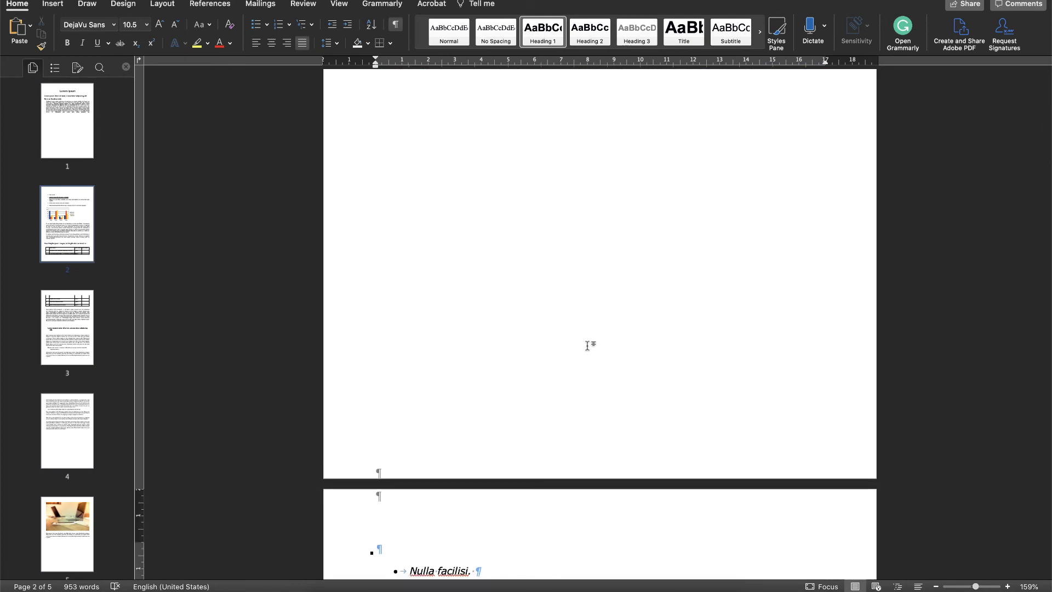
scroll(587, 346, "down", 3)
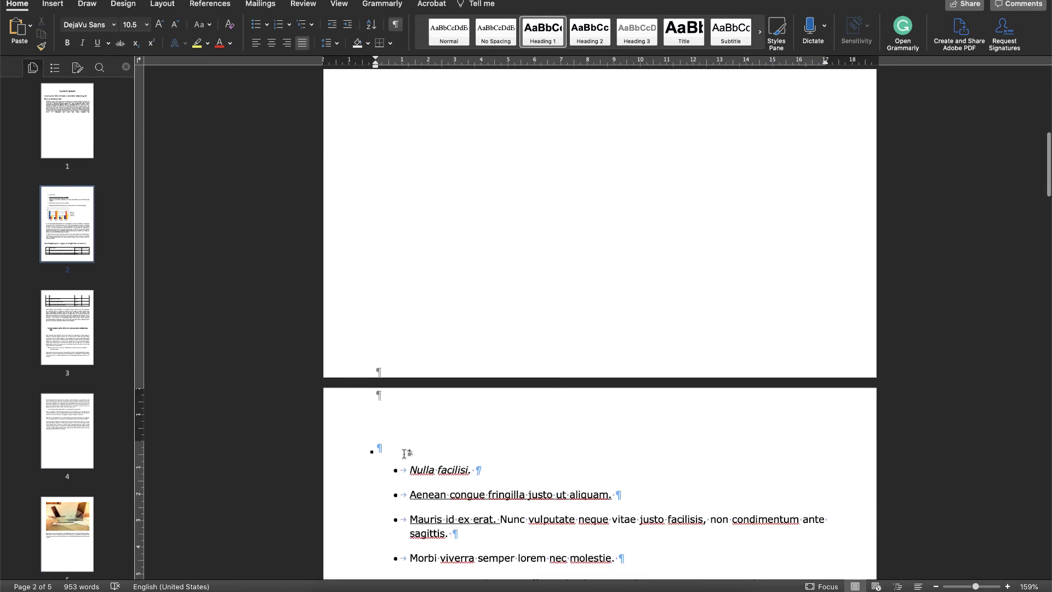
Select back over the section break on page 2, delete it, and hide formatting marks.
left_click(394, 464)
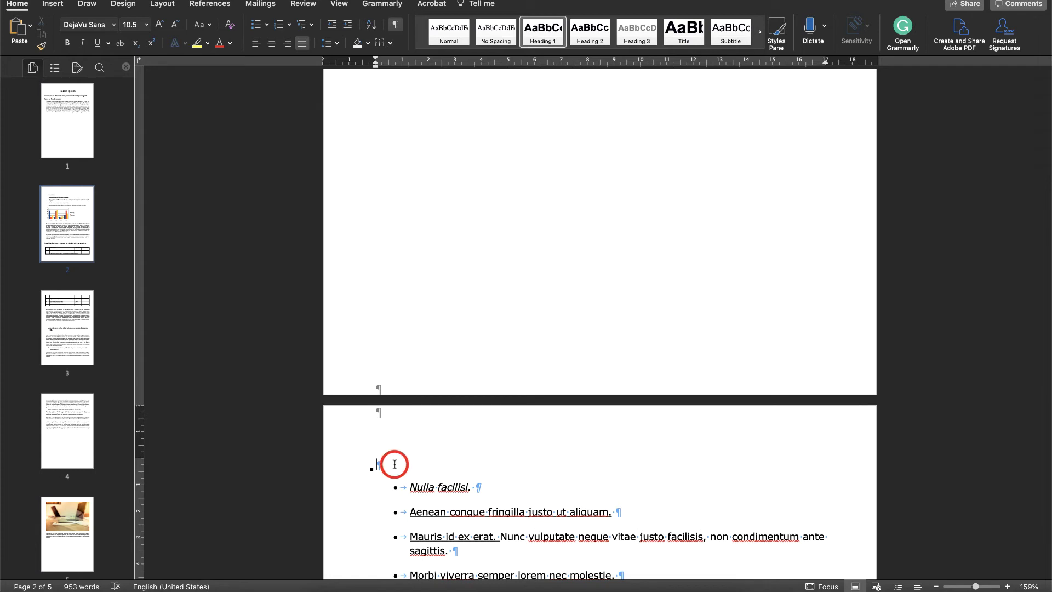
key("shift+Left")
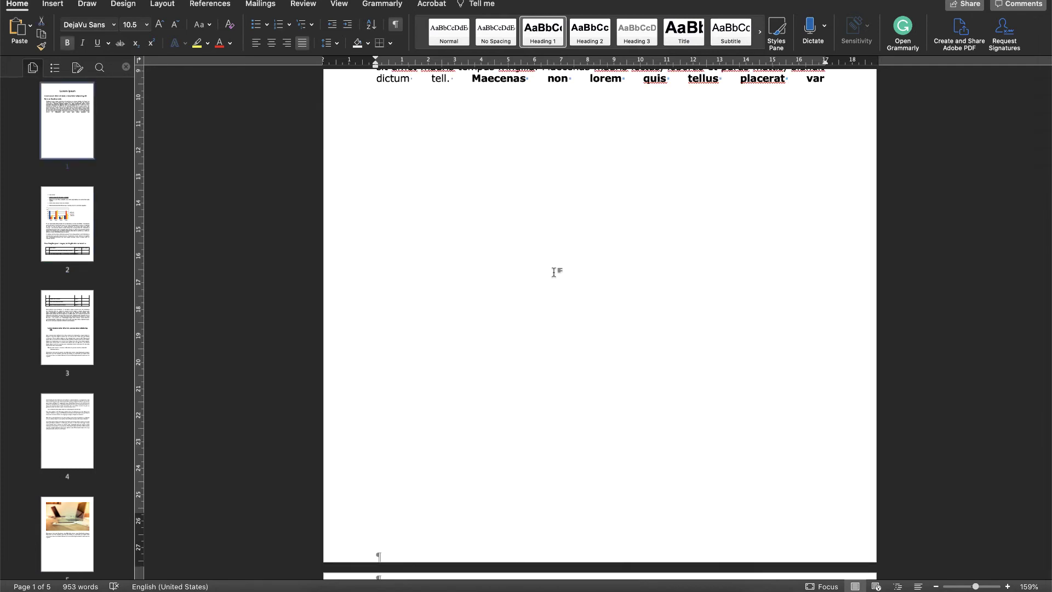
key("Delete")
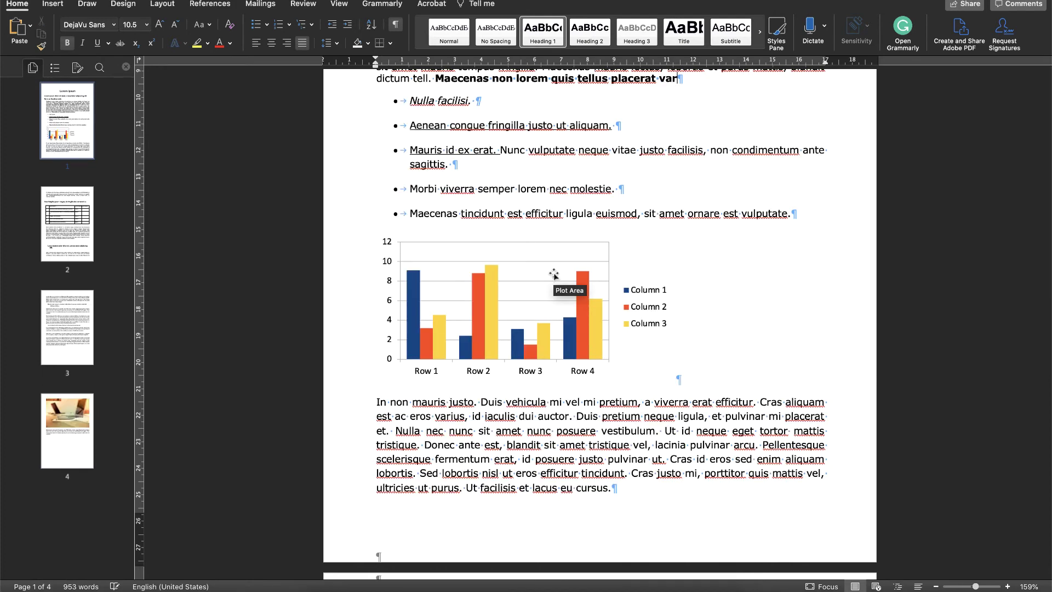
scroll(554, 272, "up", 3)
scroll(555, 273, "up", 2)
key("super+8")
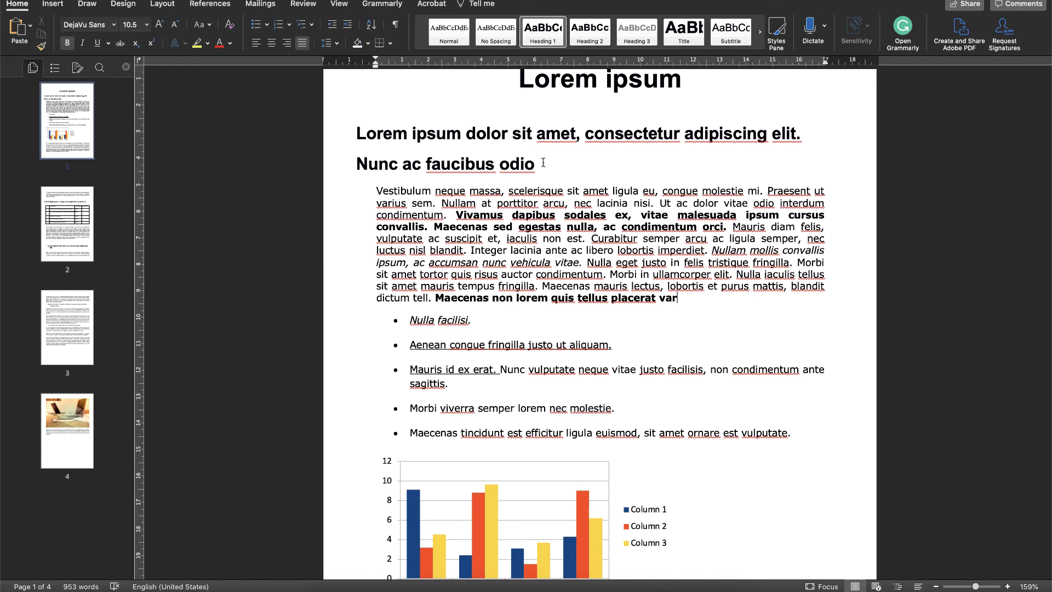
Insert a Next Page section break at the end of the 'Nunc ac faucibus odio' heading.
left_click(543, 162)
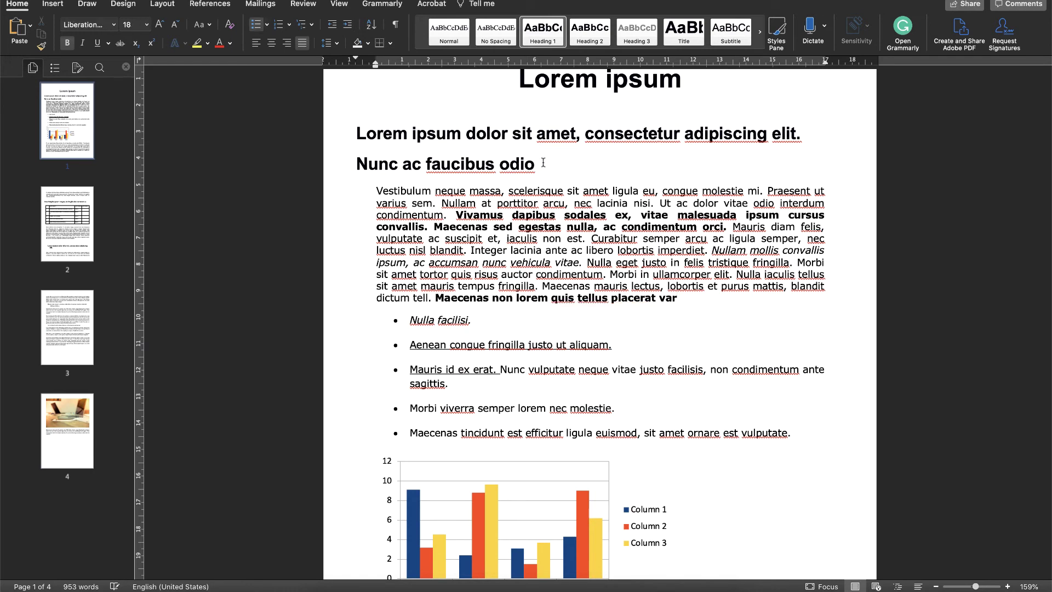
left_click(158, 4)
left_click(144, 25)
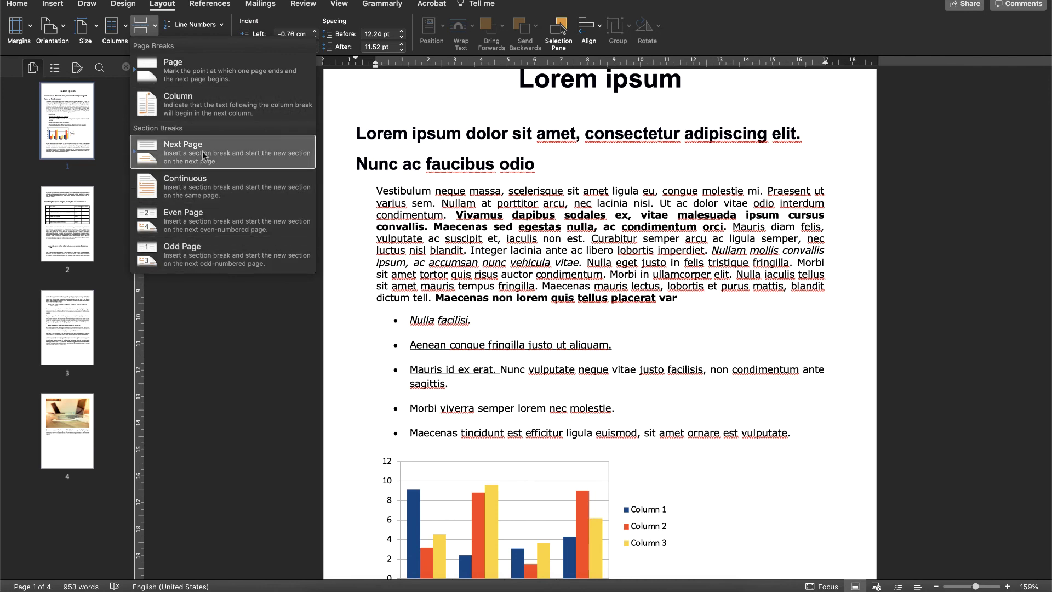
left_click(203, 155)
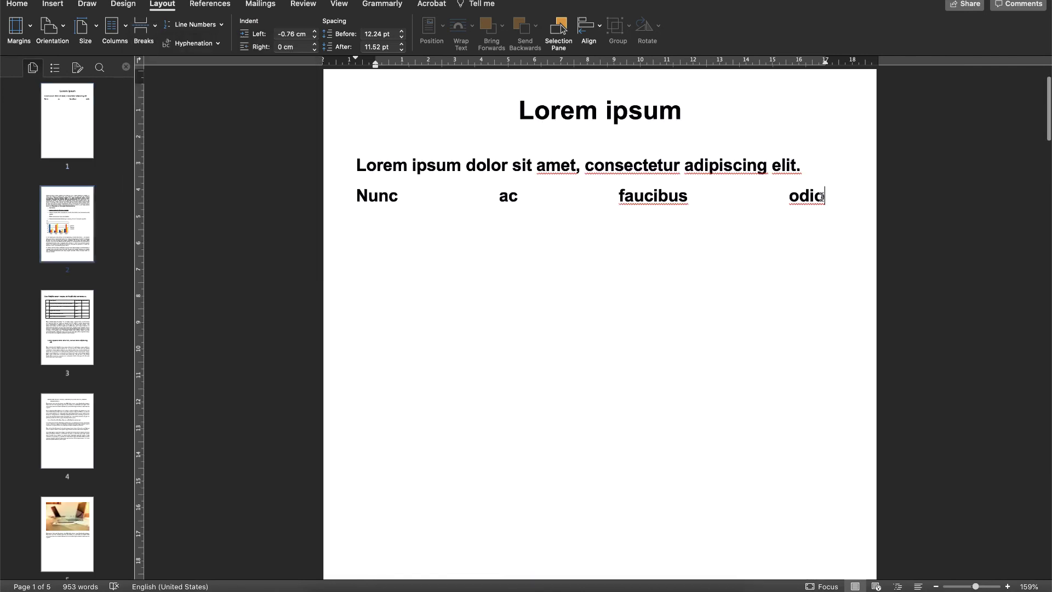
left_click(817, 197)
left_click(18, 9)
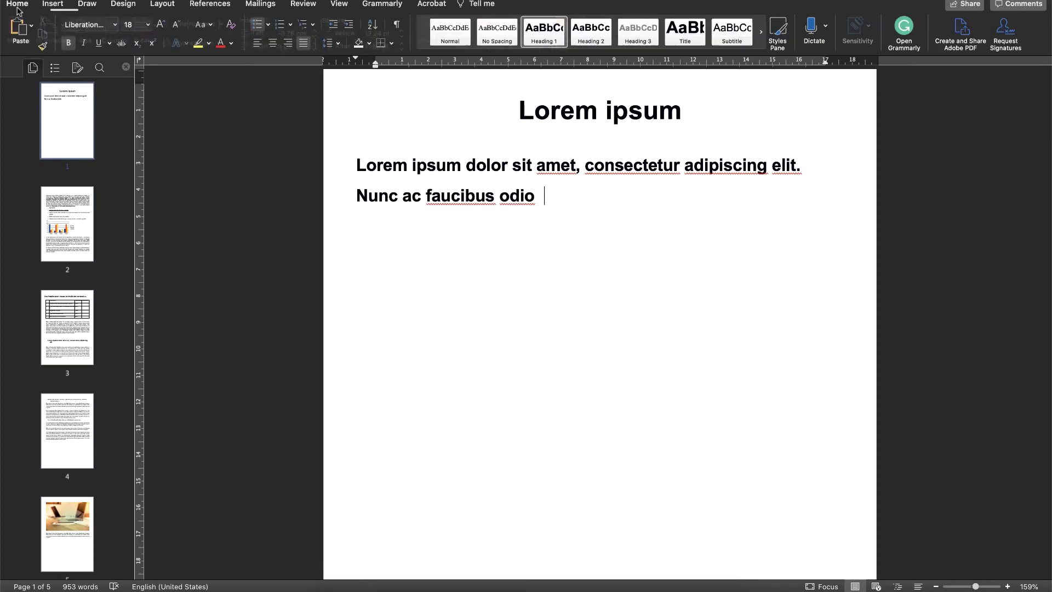
Turn on formatting marks to reveal the section break after the heading.
left_click(393, 25)
scroll(669, 277, "down", 3)
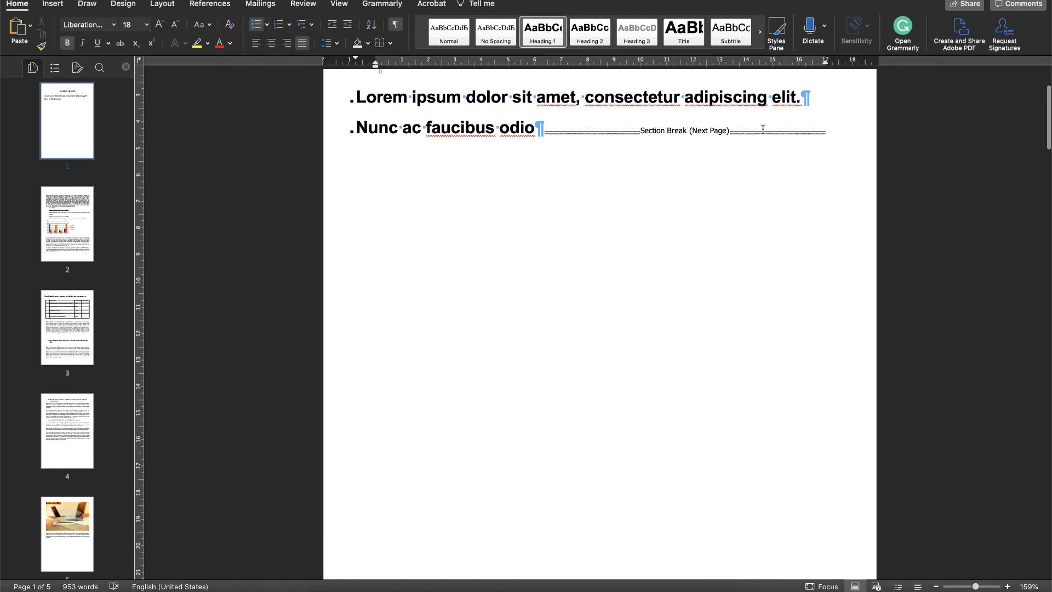
scroll(762, 130, "down", 1)
scroll(762, 128, "up", 3)
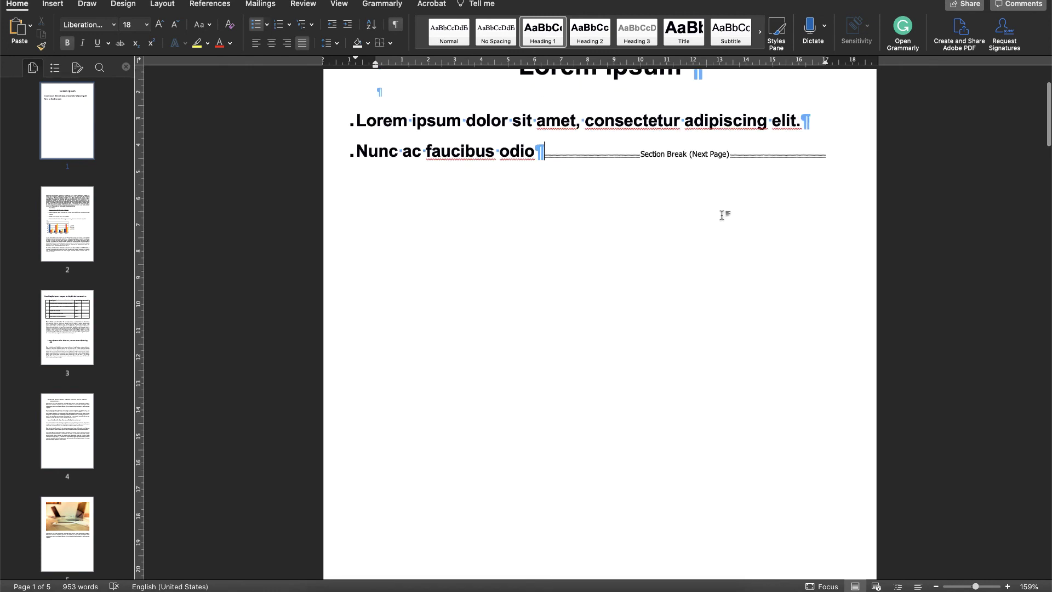
scroll(722, 215, "up", 2)
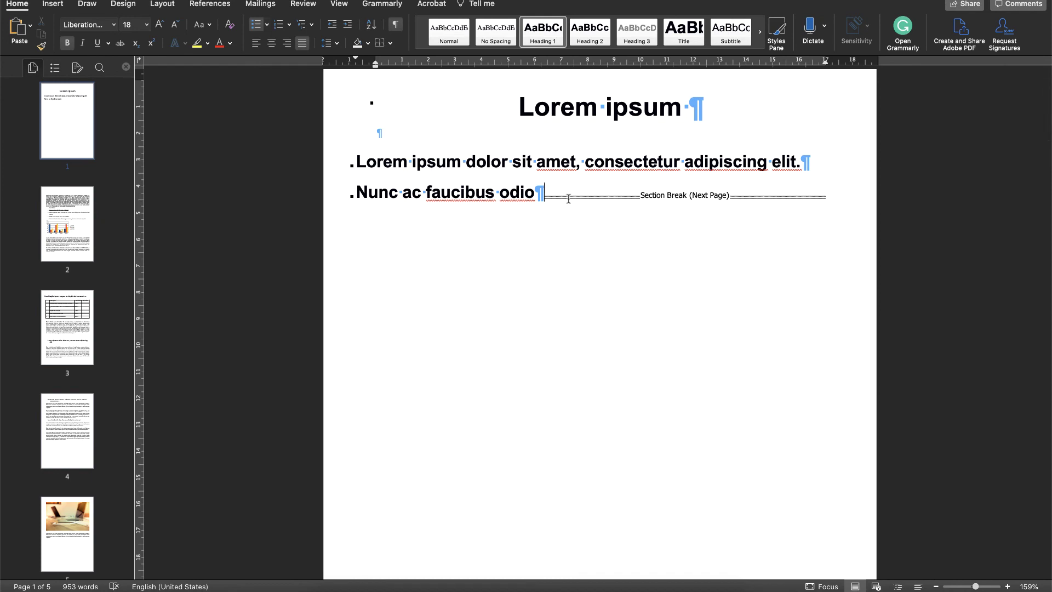
Select the section break from the empty paragraph atop page 2 and delete it.
left_click_drag(864, 188, 619, 129)
left_click(610, 186)
scroll(786, 198, "down", 10)
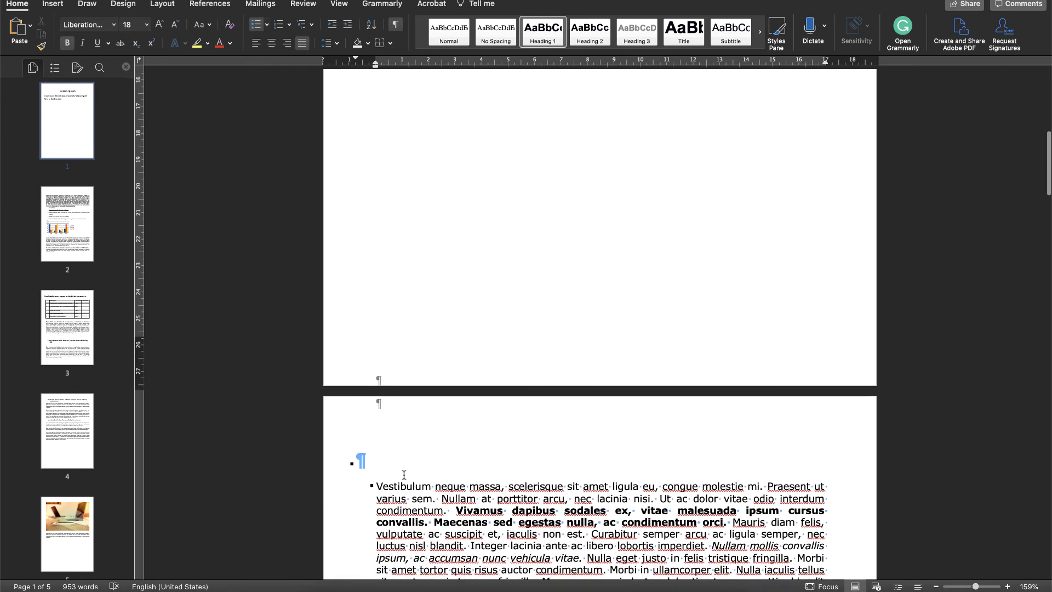
left_click(377, 460)
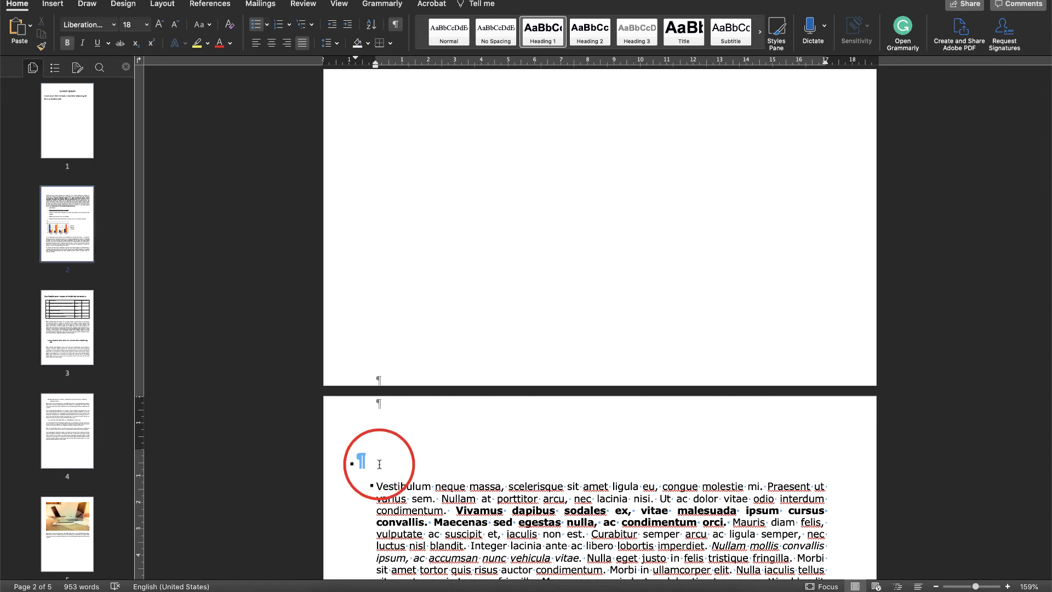
key("shift+Left")
key("shift+Left")
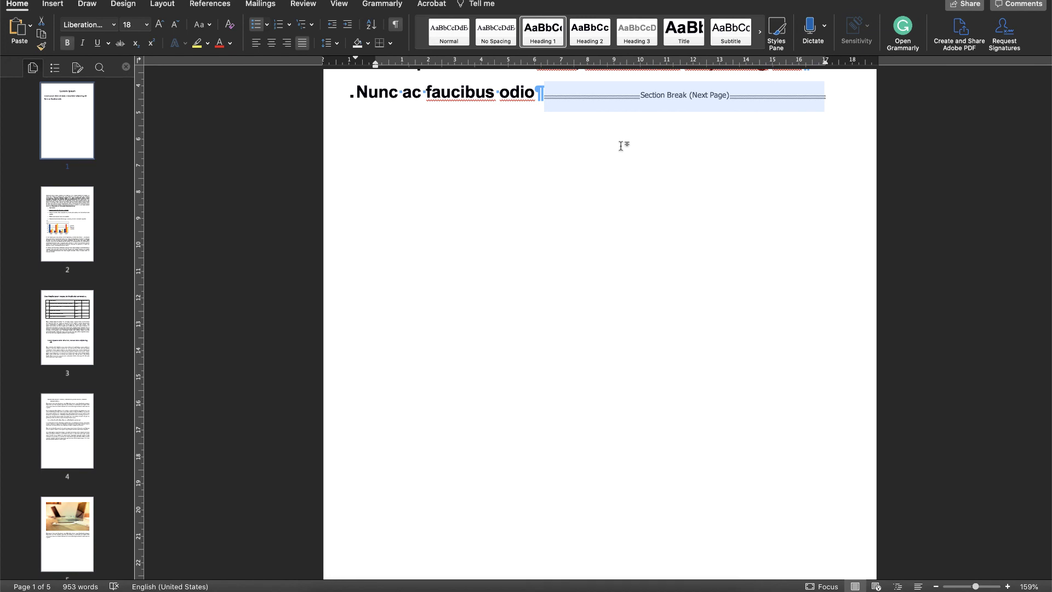
key("Delete")
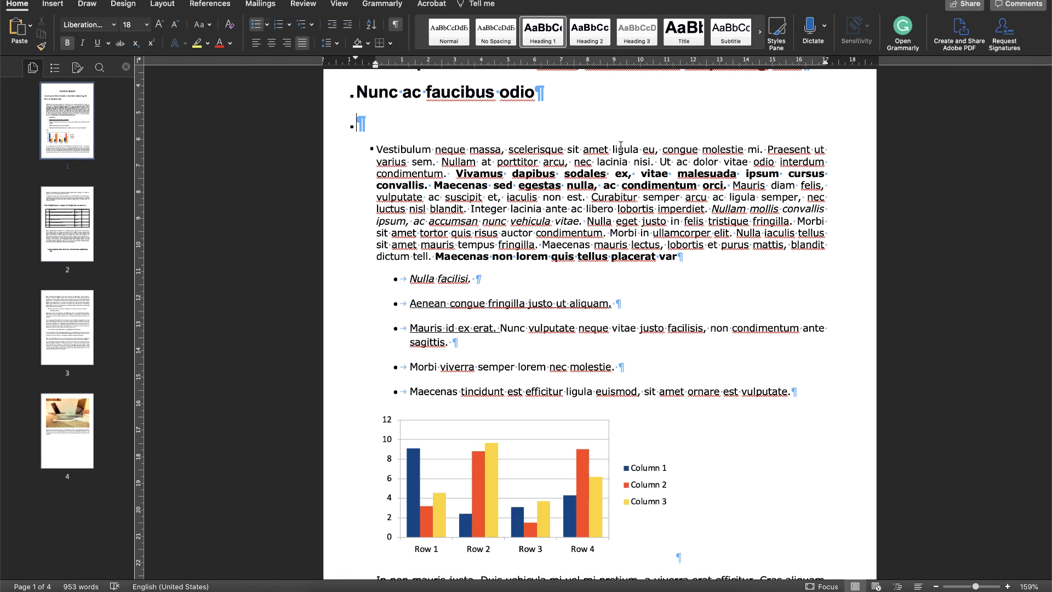